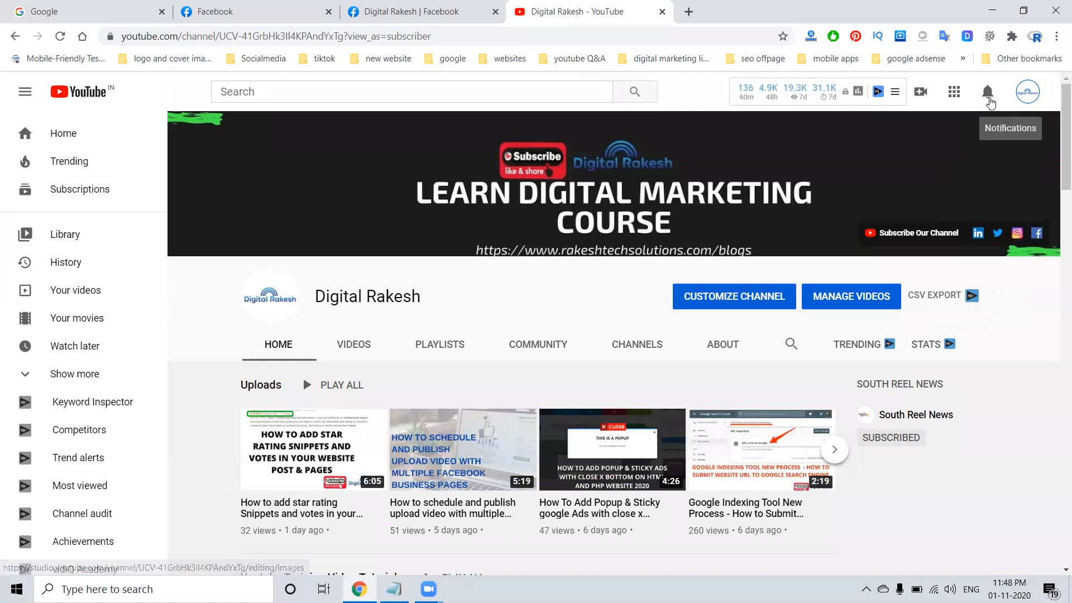
From YouTube notifications, bring up the viewer's question about joining groups as a Page.
{"action": "left_click", "coordinate": [988, 91]}
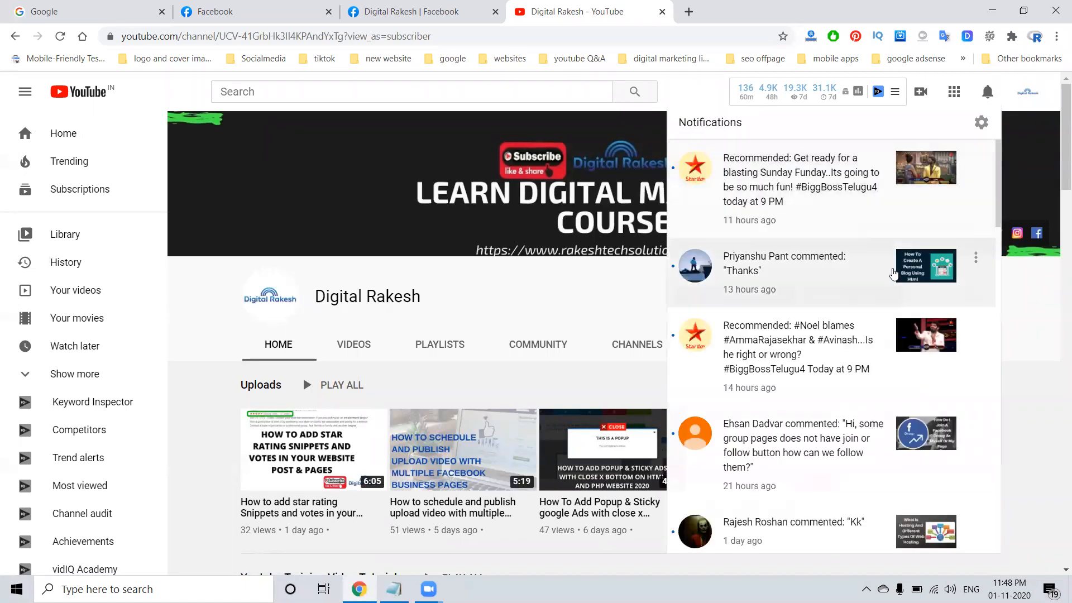
{"action": "scroll", "coordinate": [904, 269], "scroll_direction": "down", "scroll_amount": 2}
{"action": "left_click", "coordinate": [845, 303]}
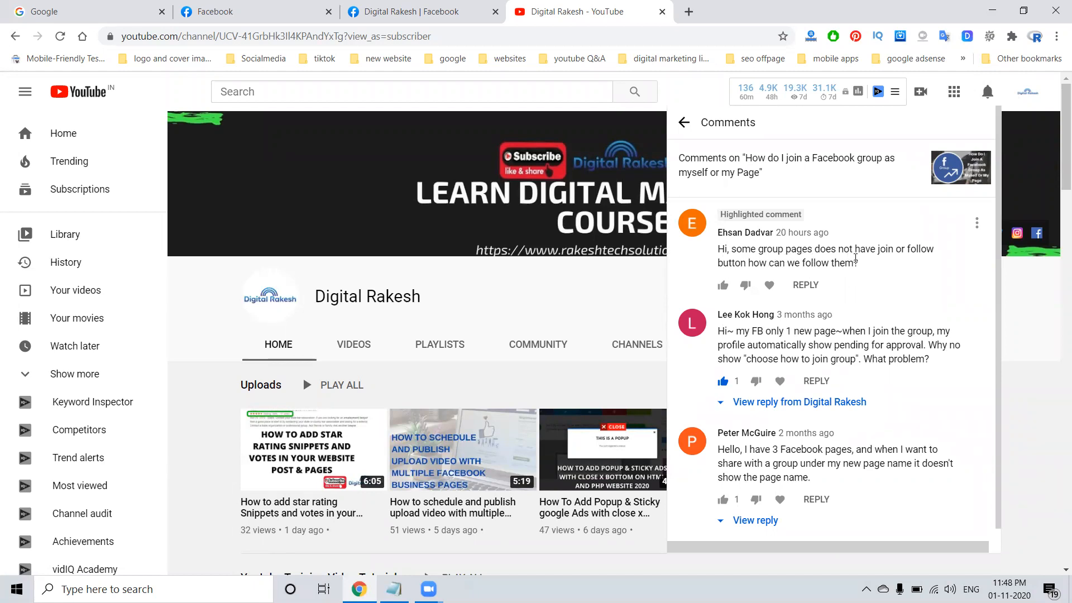
Search Facebook for 'seo' and filter the results to Groups only.
{"action": "left_click", "coordinate": [694, 96]}
{"action": "left_click", "coordinate": [240, 10]}
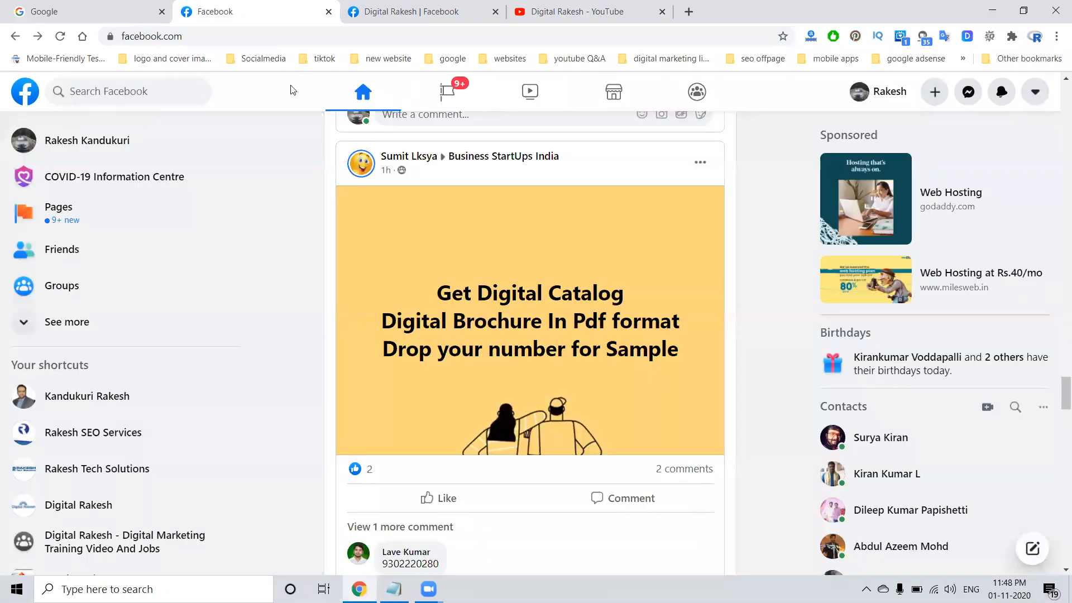
{"action": "left_click", "coordinate": [126, 90]}
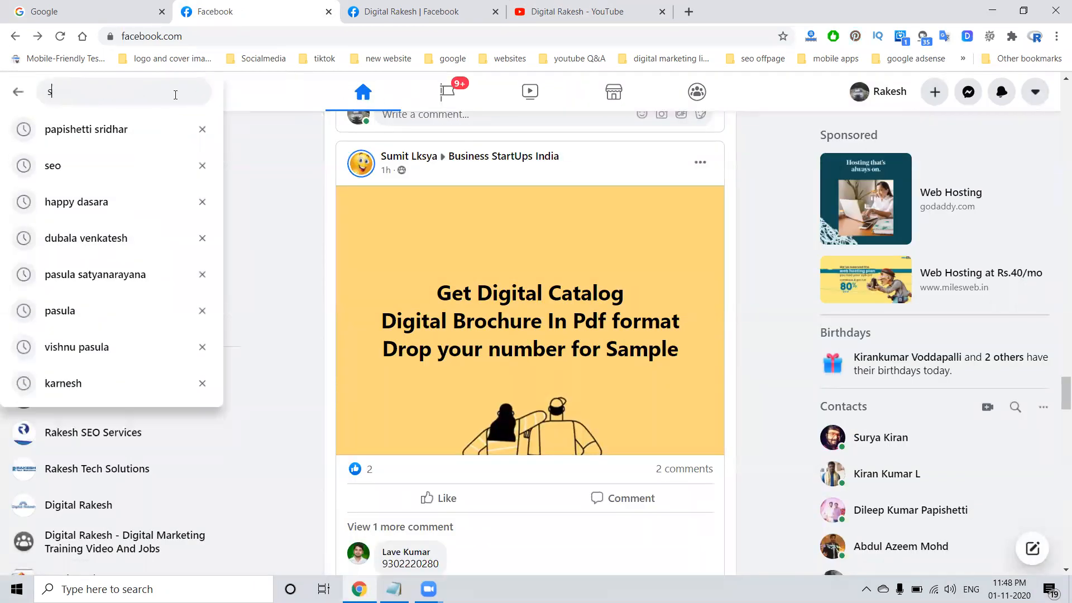
{"action": "type", "text": "seo"}
{"action": "key", "text": "Return"}
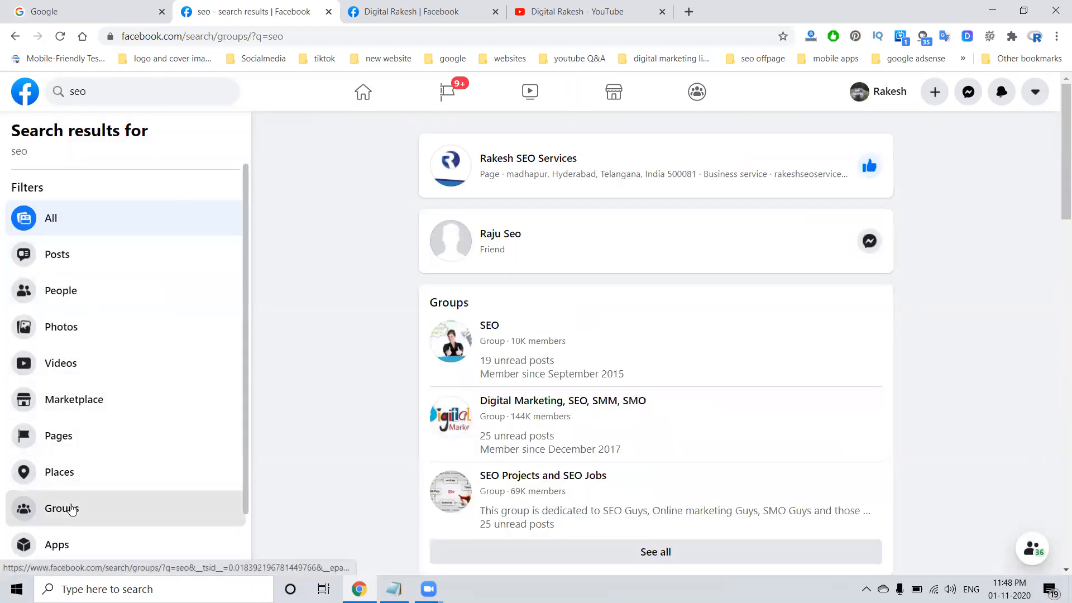
{"action": "left_click", "coordinate": [72, 510]}
{"action": "scroll", "coordinate": [480, 301], "scroll_direction": "down", "scroll_amount": 2}
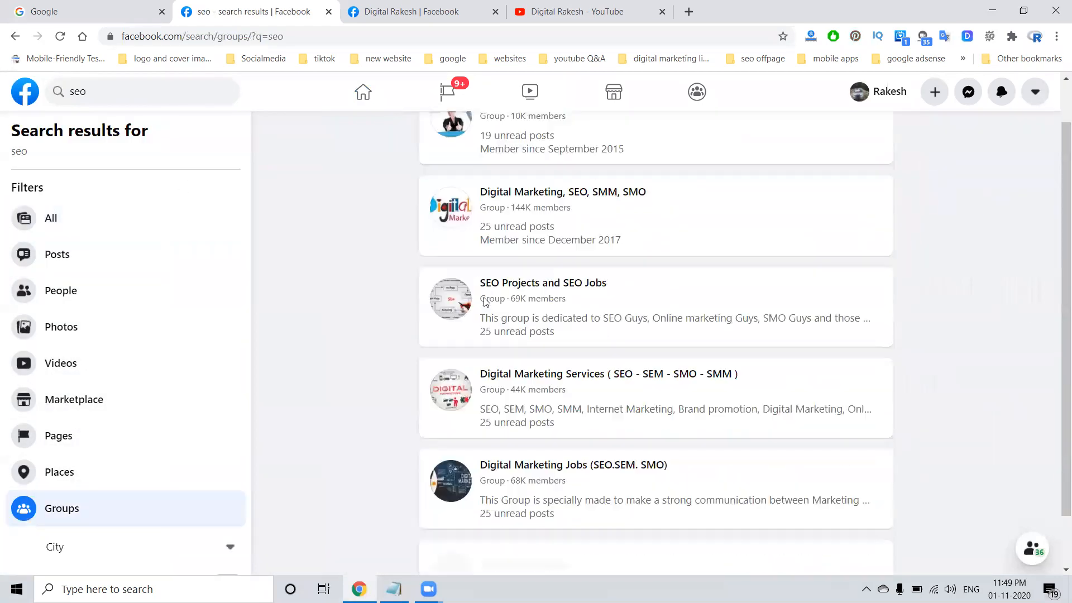
{"action": "scroll", "coordinate": [484, 303], "scroll_direction": "down", "scroll_amount": 1}
{"action": "scroll", "coordinate": [486, 310], "scroll_direction": "down", "scroll_amount": 5}
{"action": "scroll", "coordinate": [485, 310], "scroll_direction": "down", "scroll_amount": 5}
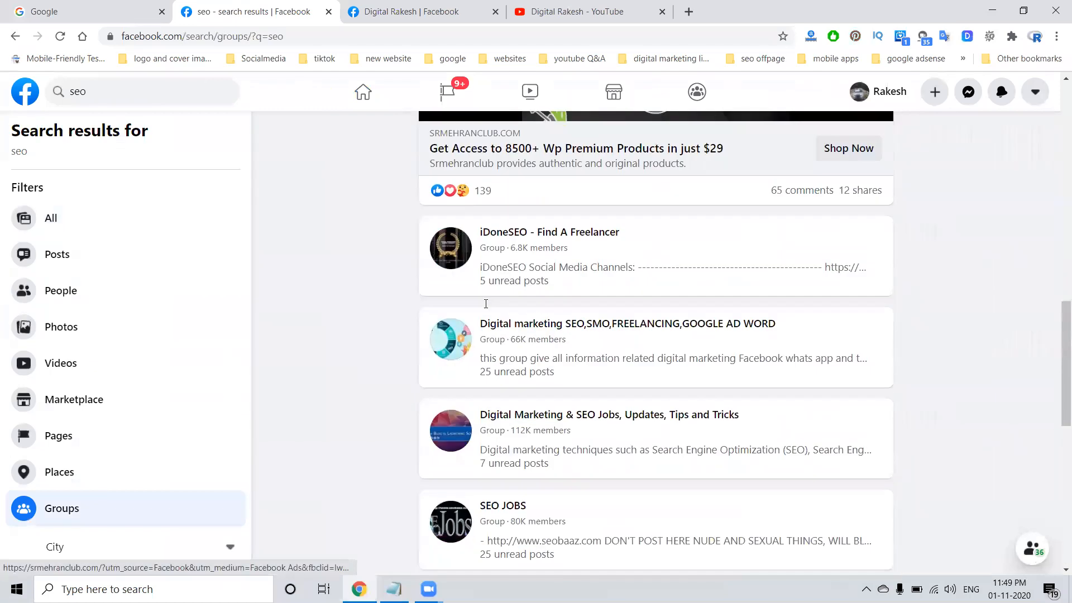
{"action": "scroll", "coordinate": [487, 311], "scroll_direction": "down", "scroll_amount": 4}
{"action": "scroll", "coordinate": [486, 311], "scroll_direction": "down", "scroll_amount": 2}
{"action": "scroll", "coordinate": [645, 344], "scroll_direction": "down", "scroll_amount": 3}
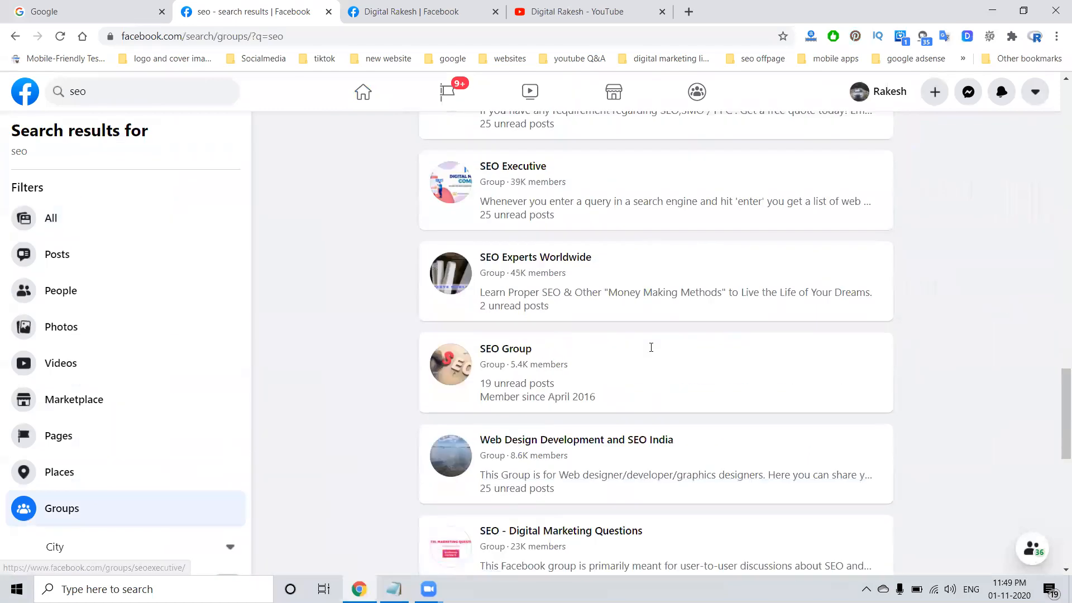
{"action": "scroll", "coordinate": [645, 344], "scroll_direction": "down", "scroll_amount": 3}
{"action": "scroll", "coordinate": [646, 344], "scroll_direction": "down", "scroll_amount": 3}
{"action": "scroll", "coordinate": [652, 356], "scroll_direction": "down", "scroll_amount": 3}
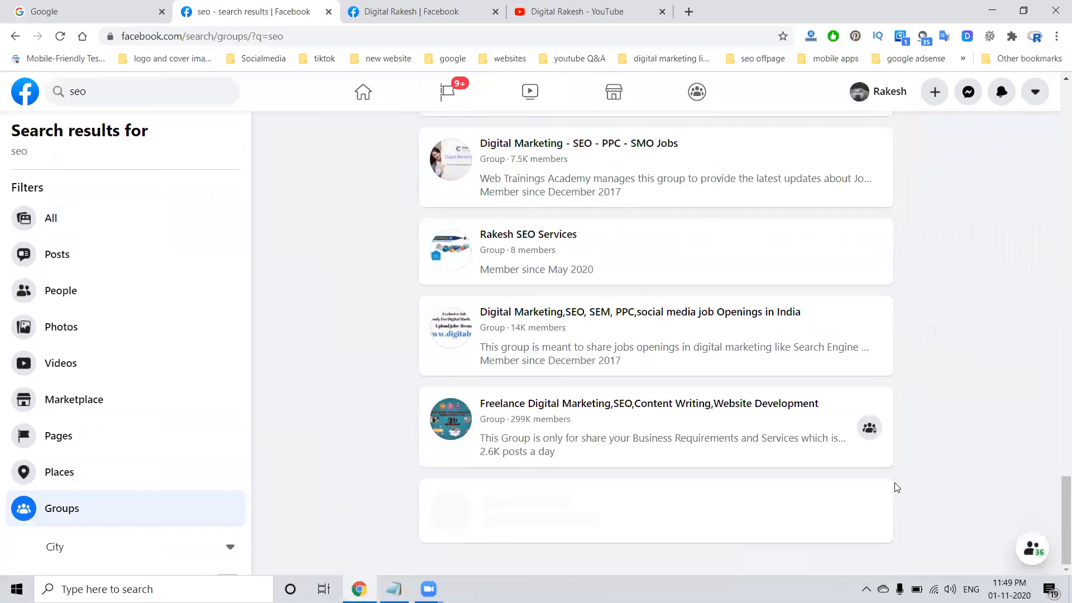
Check the join-as options for two SEO groups, then go to the Digital Rakesh Page.
{"action": "left_click", "coordinate": [870, 429]}
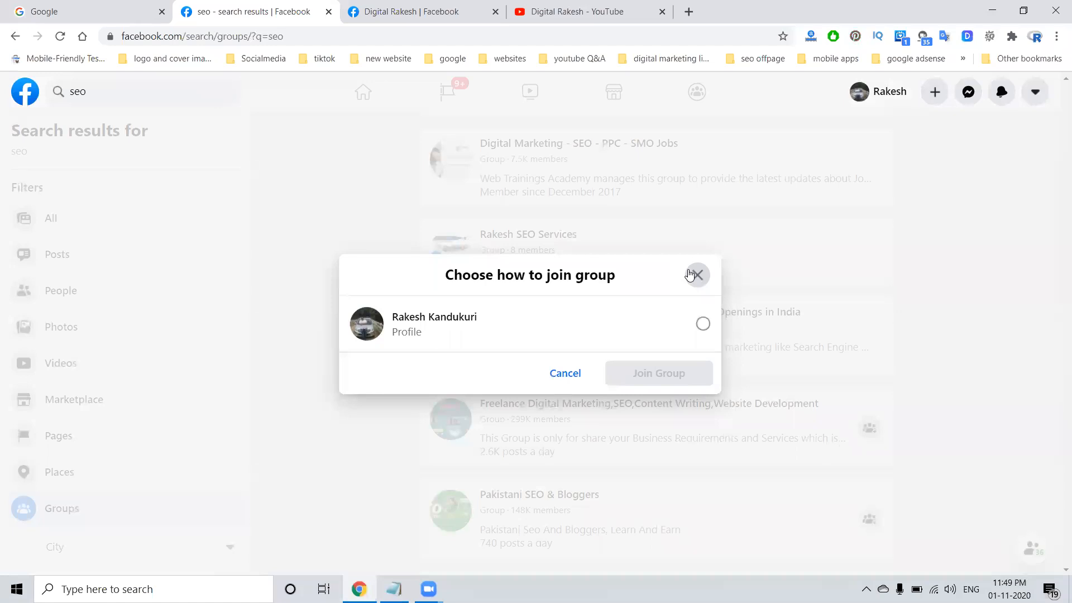
{"action": "left_click", "coordinate": [696, 275]}
{"action": "scroll", "coordinate": [695, 285], "scroll_direction": "down", "scroll_amount": 3}
{"action": "scroll", "coordinate": [712, 289], "scroll_direction": "down", "scroll_amount": 3}
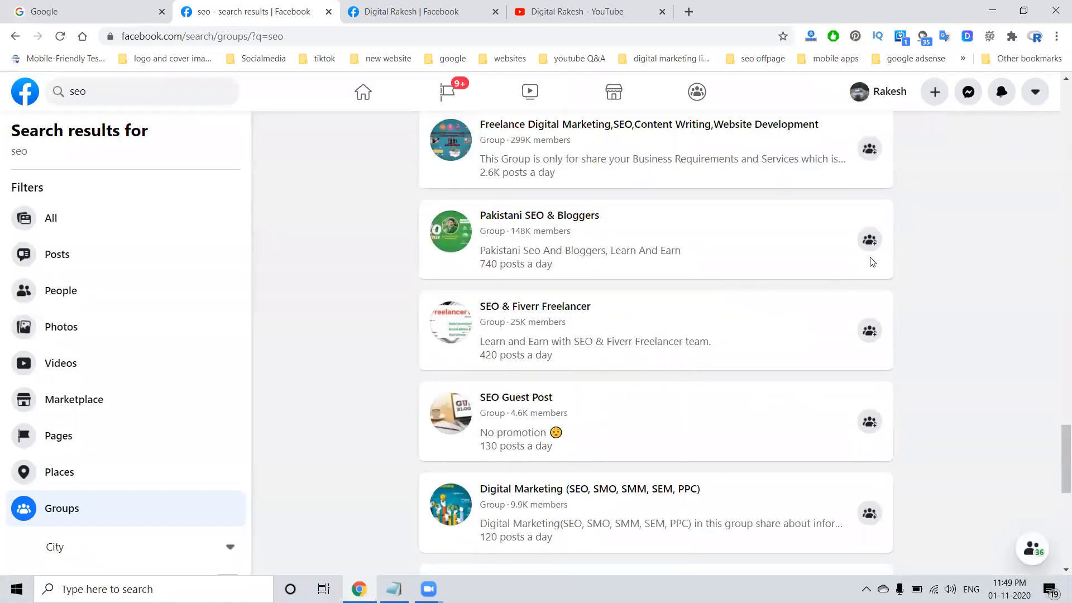
{"action": "left_click", "coordinate": [870, 332]}
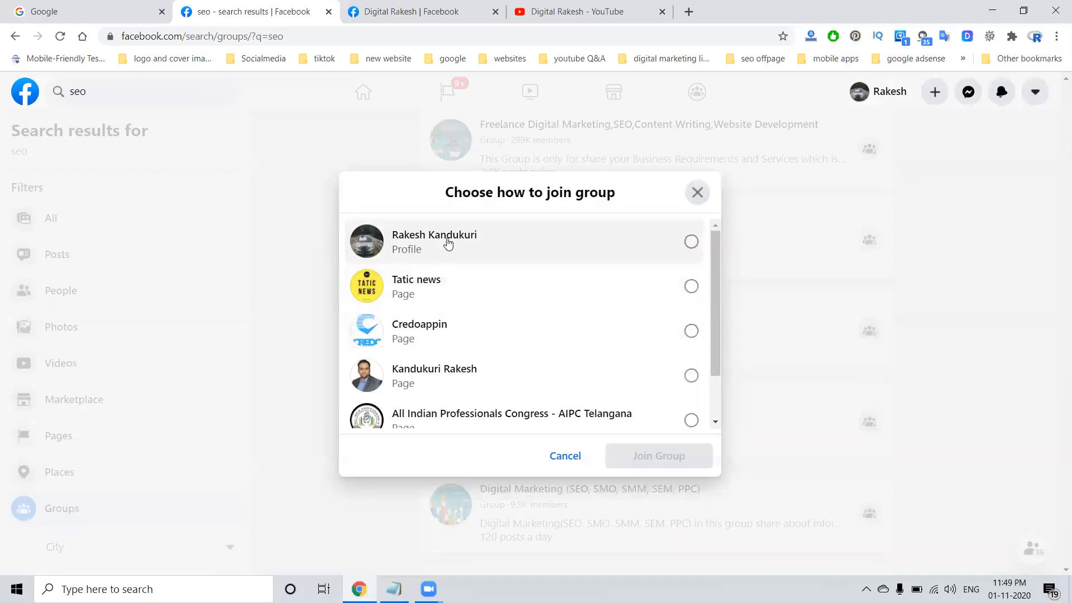
{"action": "left_click", "coordinate": [411, 11]}
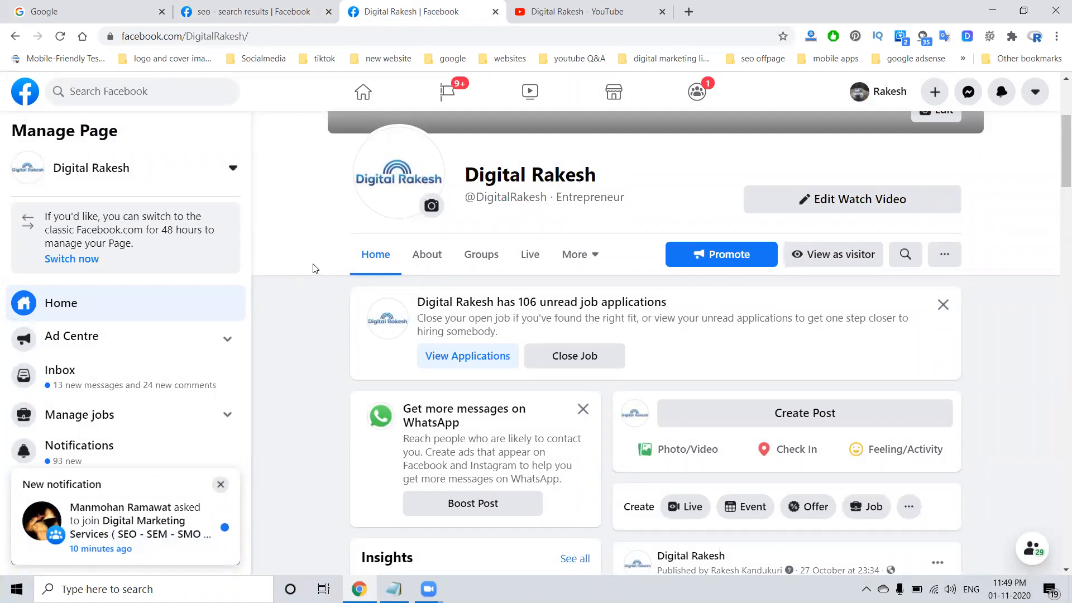
View the Page's Groups section and select facebook.com/DigitalRakesh in the address bar.
{"action": "left_click", "coordinate": [482, 254]}
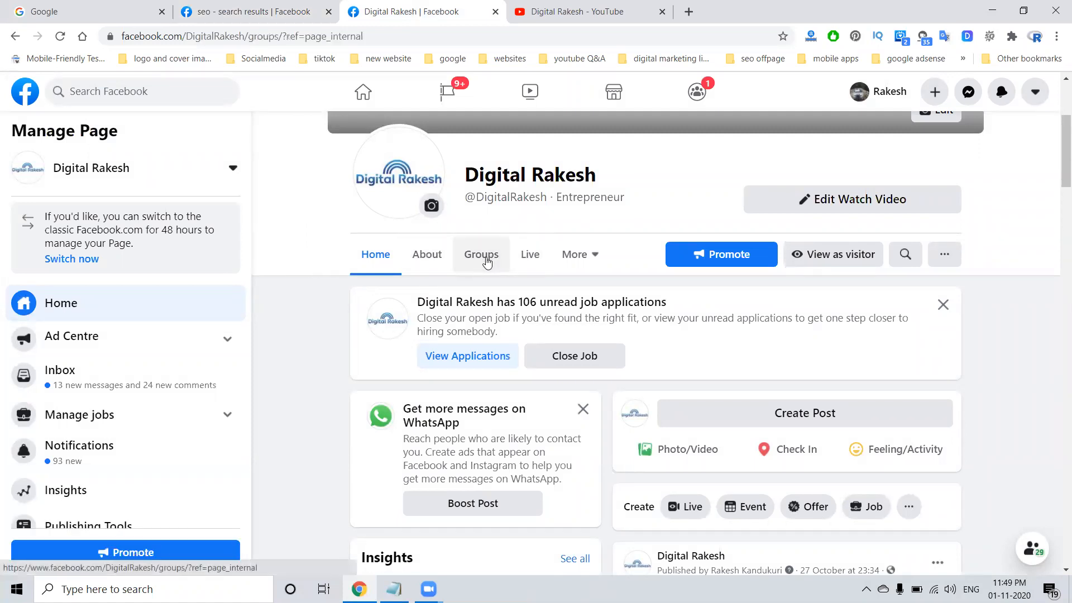
{"action": "scroll", "coordinate": [527, 360], "scroll_direction": "down", "scroll_amount": 3}
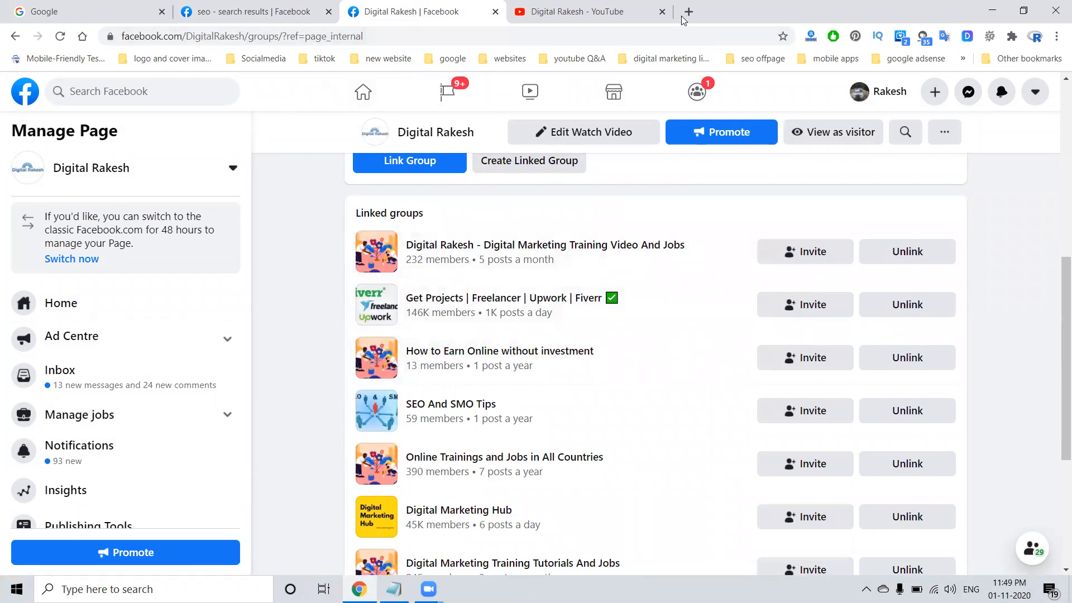
{"action": "left_click_drag", "start_coordinate": [245, 36], "coordinate": [110, 36]}
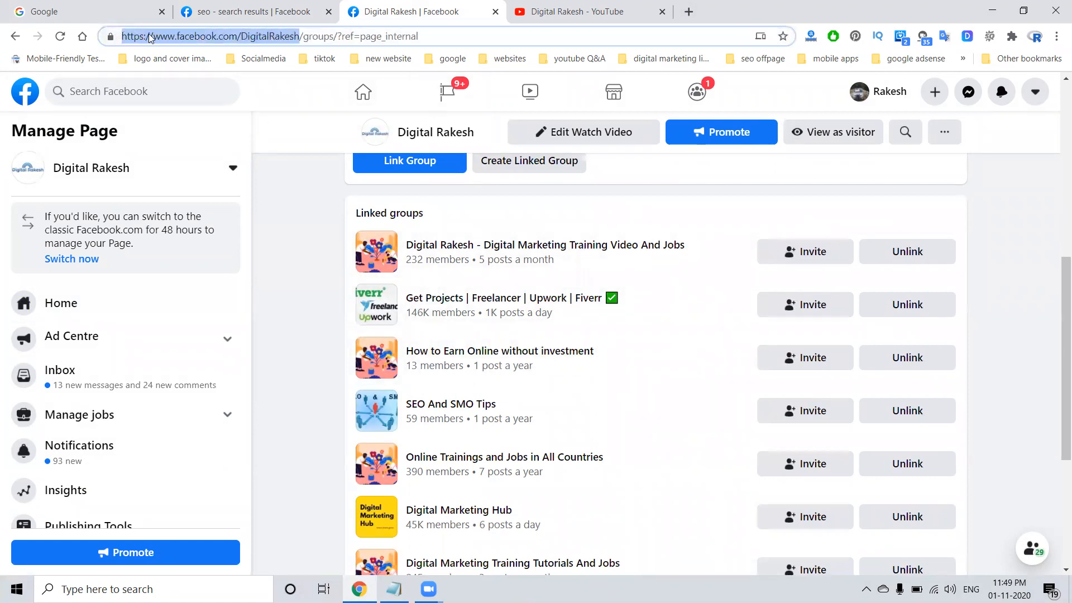
{"action": "left_click", "coordinate": [178, 37]}
{"action": "left_click_drag", "start_coordinate": [178, 36], "coordinate": [299, 35]}
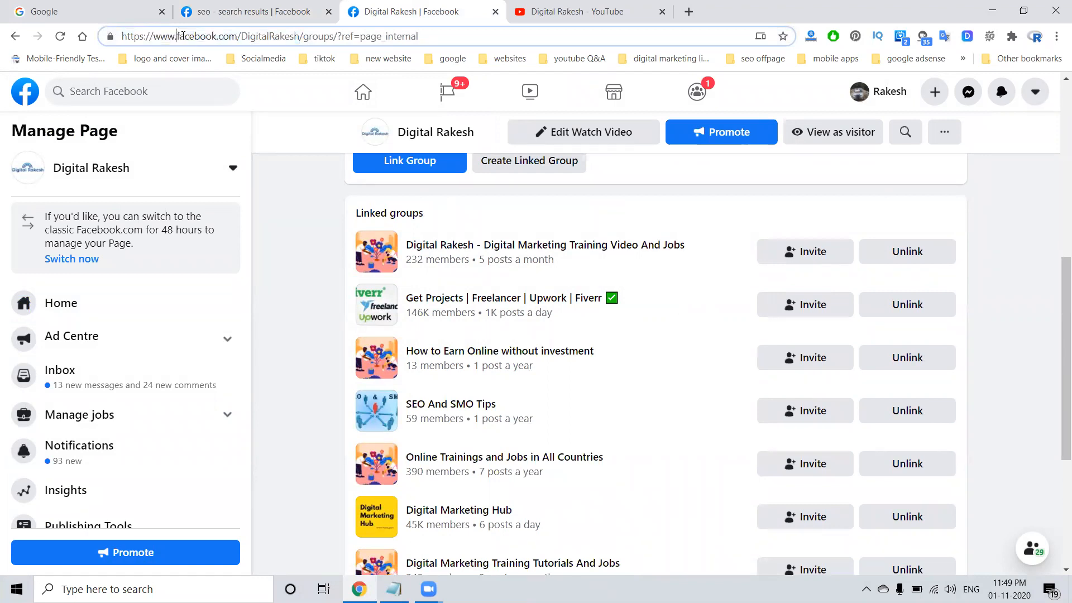
Load business.facebook.com/DigitalRakesh in a new tab to get the Page's classic view.
{"action": "left_click", "coordinate": [689, 10]}
{"action": "type", "text": "busi"}
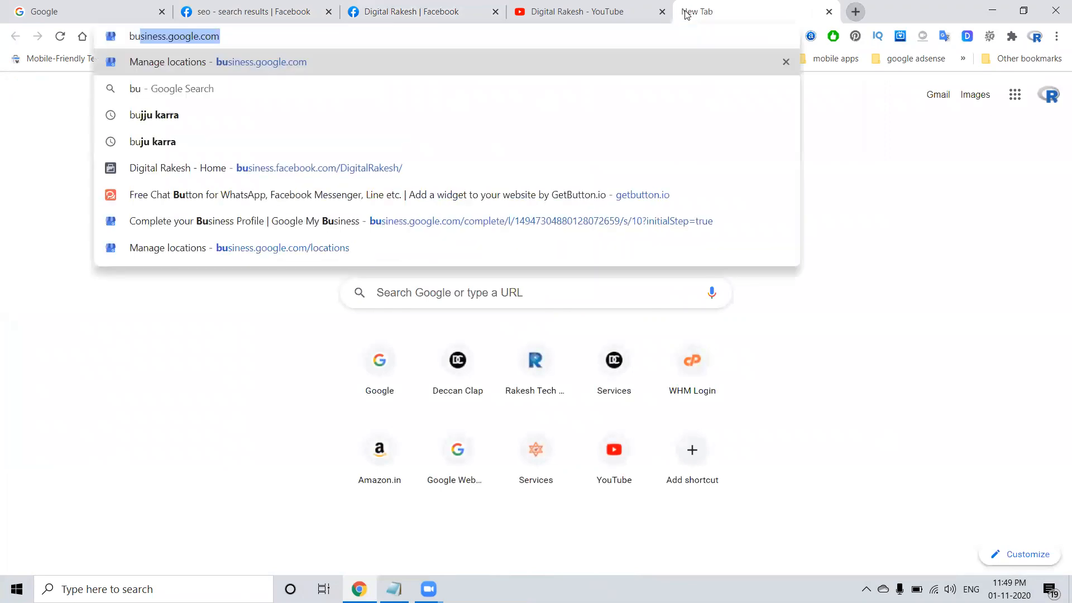
{"action": "key", "text": "End"}
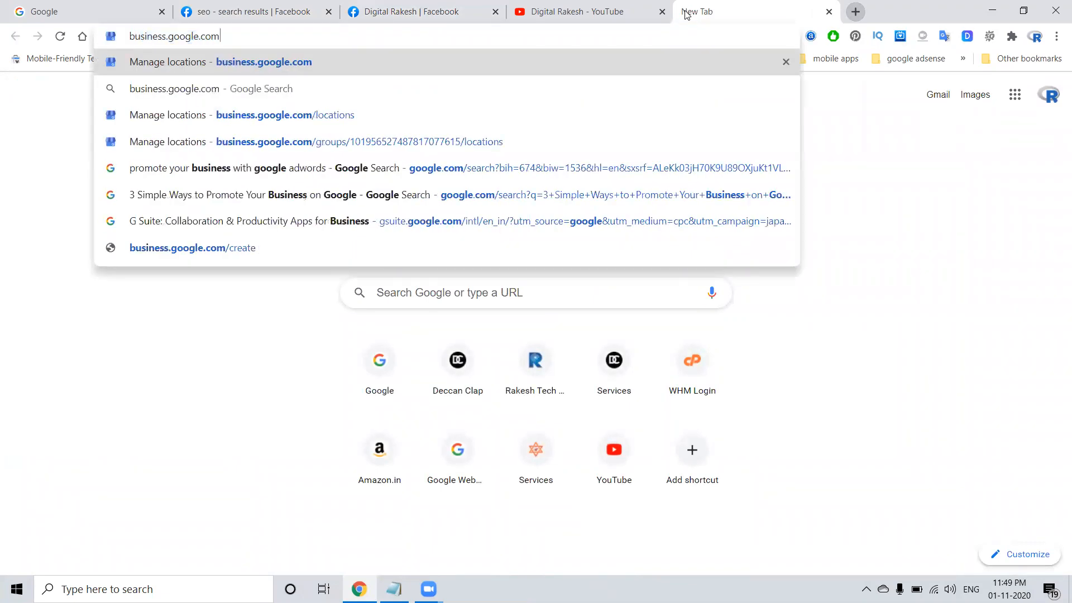
{"action": "key", "text": "BackSpace"}
{"action": "key", "text": "BackSpace"}
{"action": "key", "text": "BackSpace"}
{"action": "key", "text": "BackSpace"}
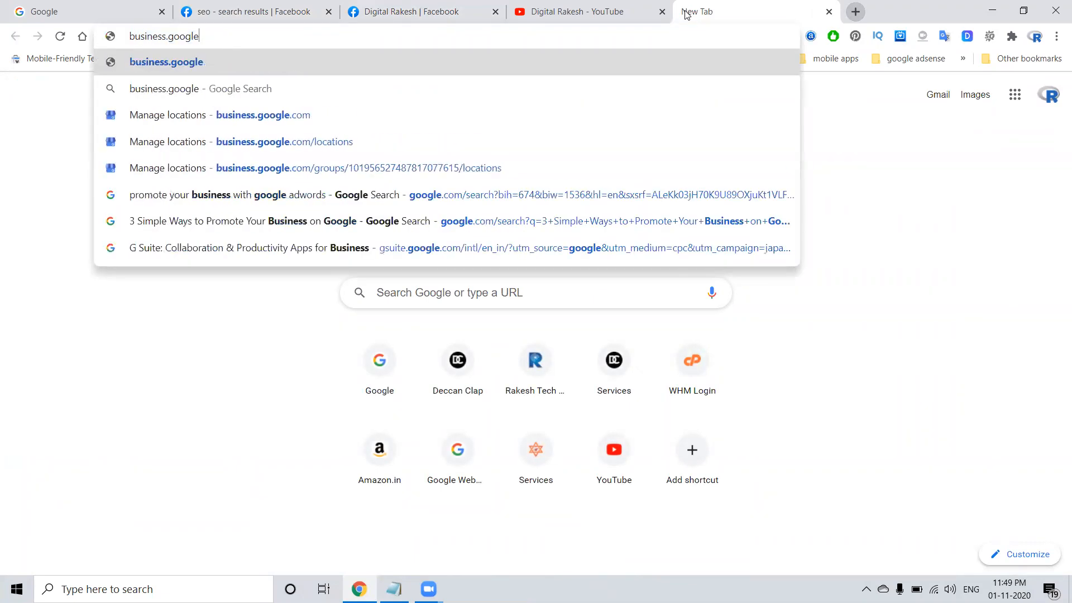
{"action": "key", "text": "BackSpace"}
{"action": "key", "text": "BackSpace"}
{"action": "key", "text": "BackSpace"}
{"action": "key", "text": "BackSpace"}
{"action": "key", "text": "BackSpace"}
{"action": "key", "text": "BackSpace"}
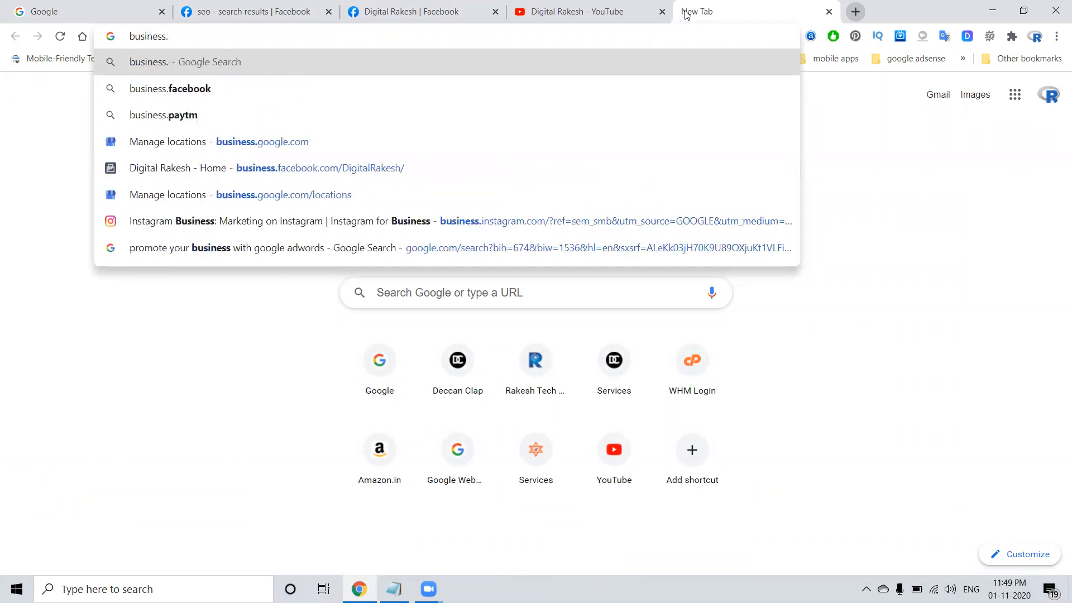
{"action": "type", "text": "facebook.com/DigitalRakesh"}
{"action": "key", "text": "Return"}
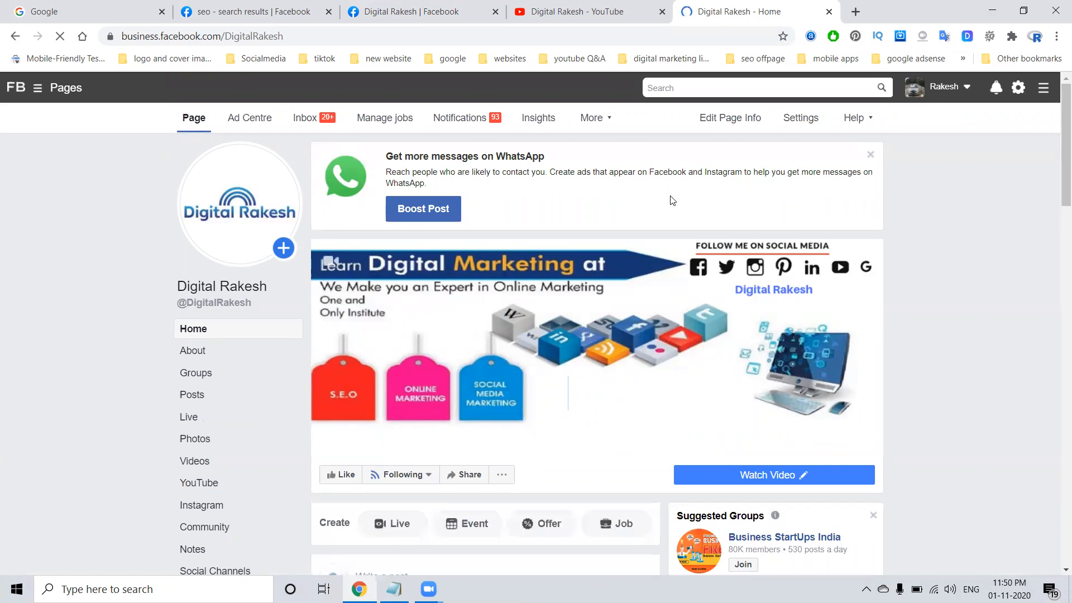
{"action": "left_click", "coordinate": [411, 12]}
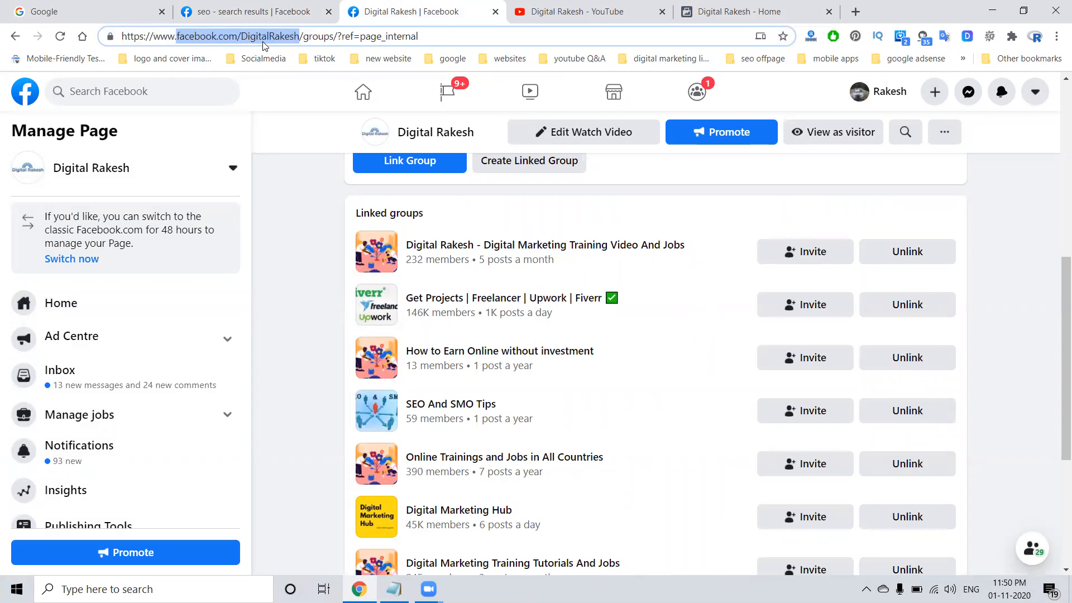
{"action": "left_click", "coordinate": [738, 11]}
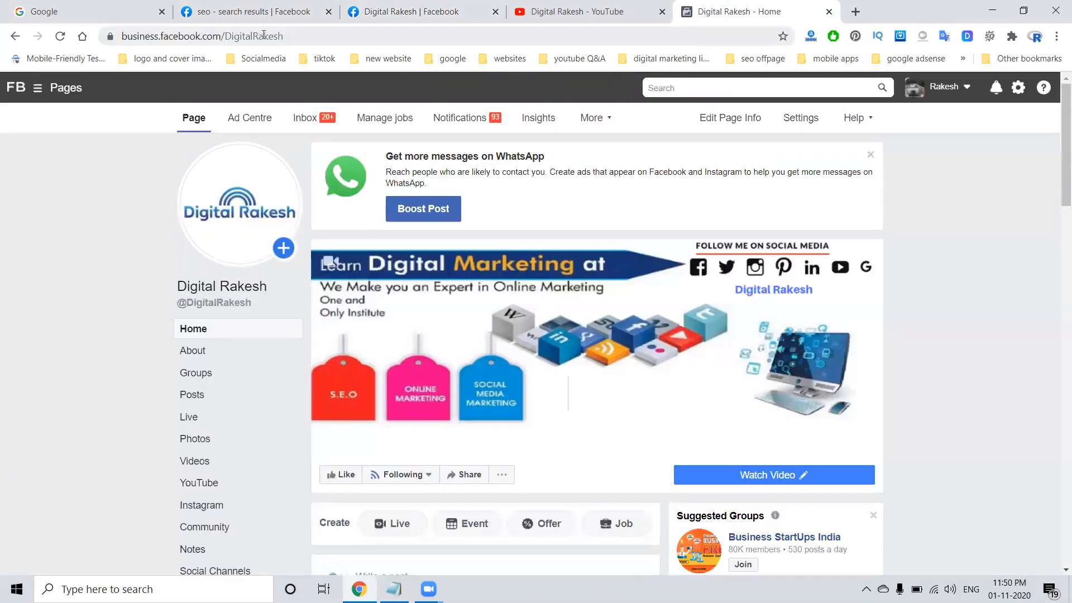
{"action": "scroll", "coordinate": [402, 210], "scroll_direction": "down", "scroll_amount": 4}
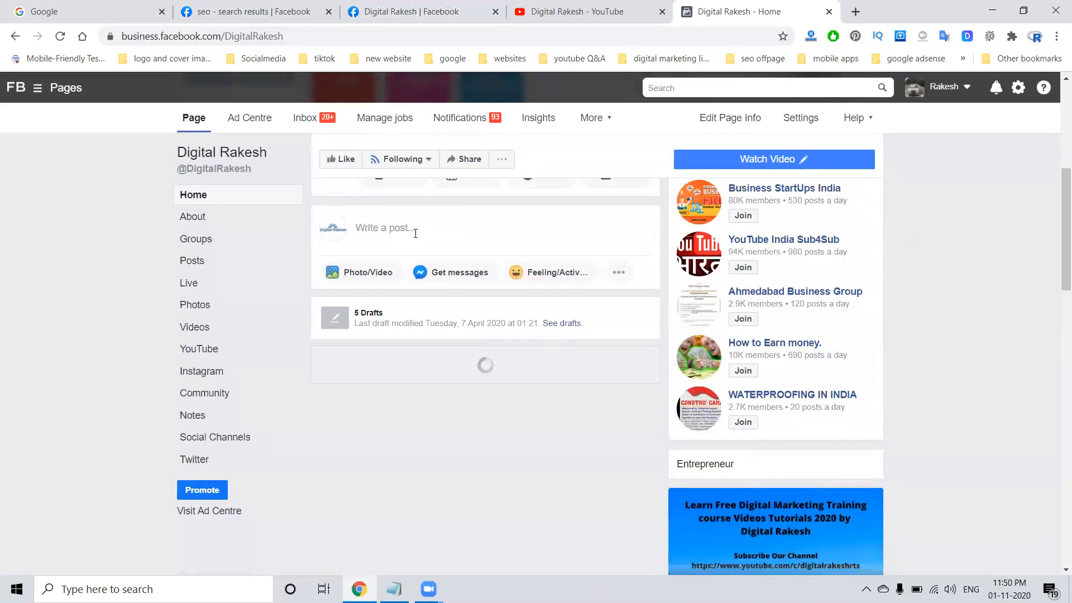
Start a new Page post, review the Share to a group list, and begin adding a photo.
{"action": "left_click", "coordinate": [415, 232]}
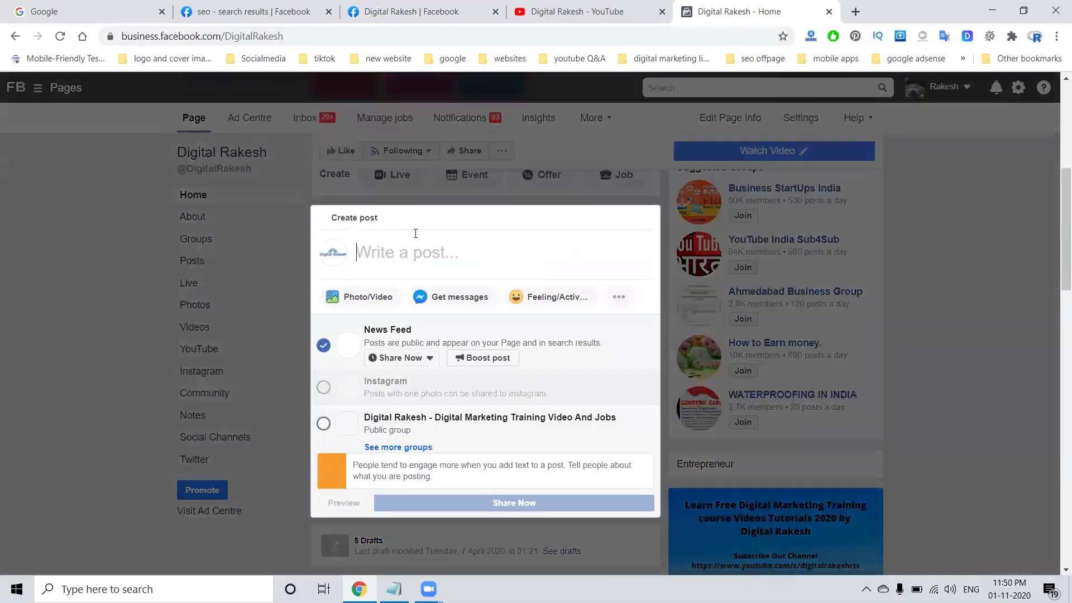
{"action": "left_click", "coordinate": [406, 447]}
{"action": "scroll", "coordinate": [419, 470], "scroll_direction": "down", "scroll_amount": 1}
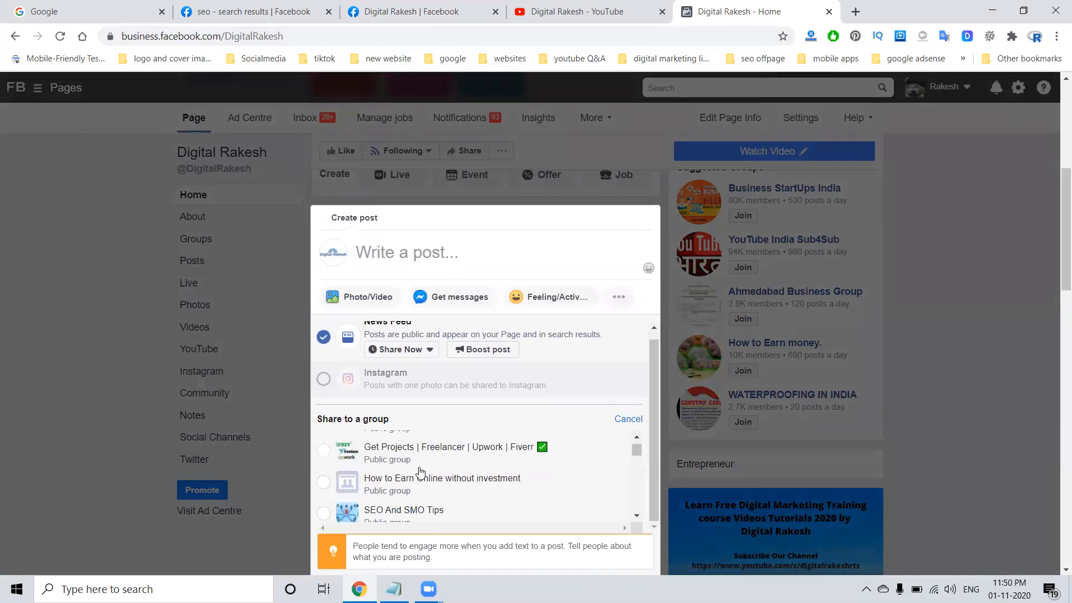
{"action": "scroll", "coordinate": [418, 469], "scroll_direction": "down", "scroll_amount": 2}
{"action": "scroll", "coordinate": [415, 460], "scroll_direction": "down", "scroll_amount": 2}
{"action": "scroll", "coordinate": [411, 453], "scroll_direction": "down", "scroll_amount": 1}
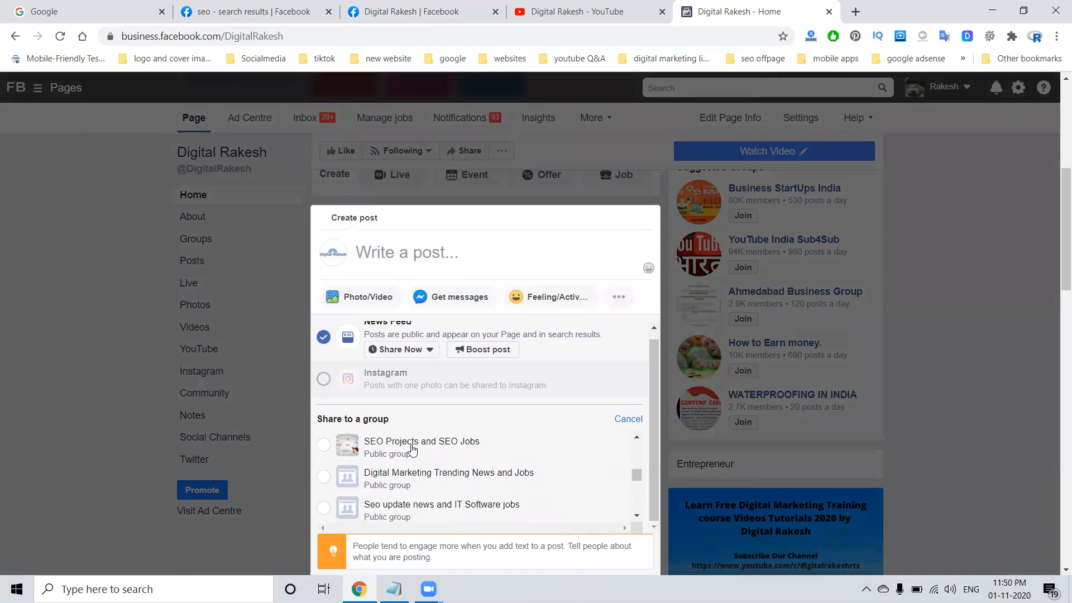
{"action": "scroll", "coordinate": [411, 450], "scroll_direction": "down", "scroll_amount": 2}
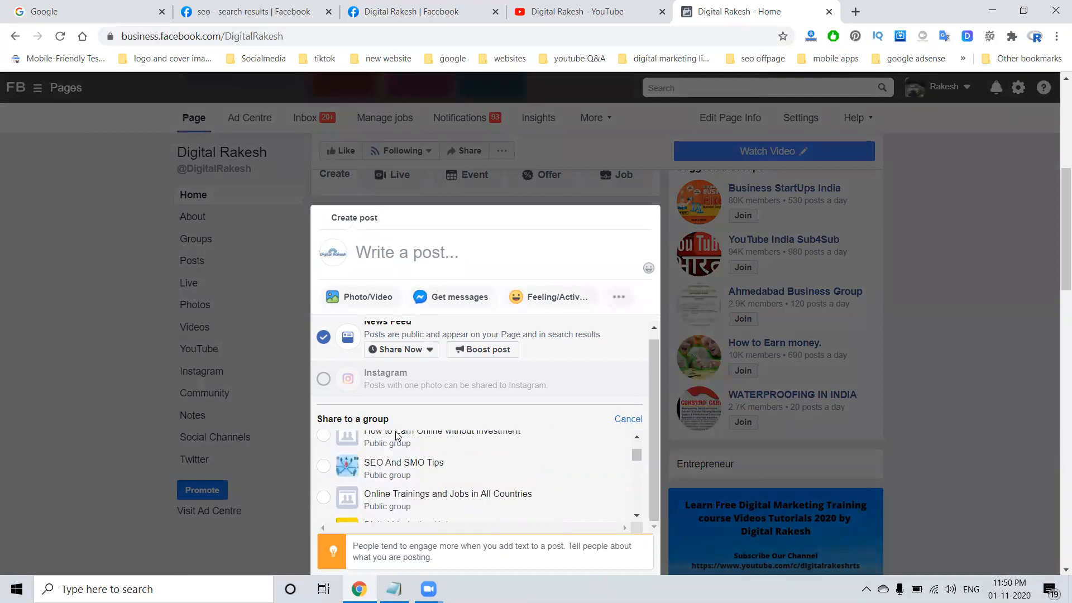
{"action": "scroll", "coordinate": [469, 378], "scroll_direction": "up", "scroll_amount": 1}
{"action": "left_click", "coordinate": [387, 304]}
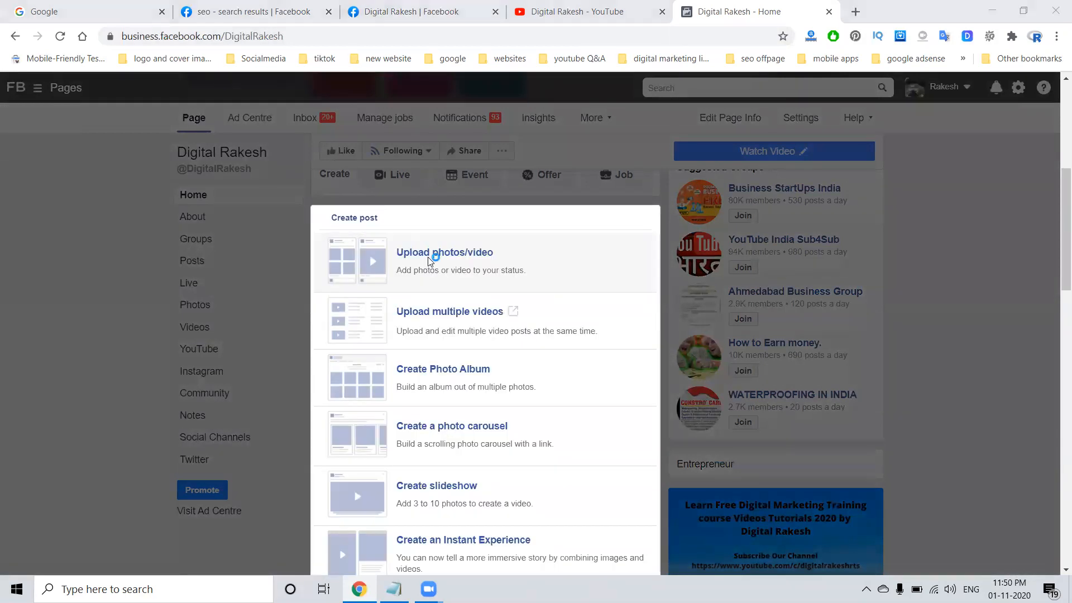
Attach the group-joining thumbnail from Downloads and paste its file name as the caption.
{"action": "left_click", "coordinate": [433, 254]}
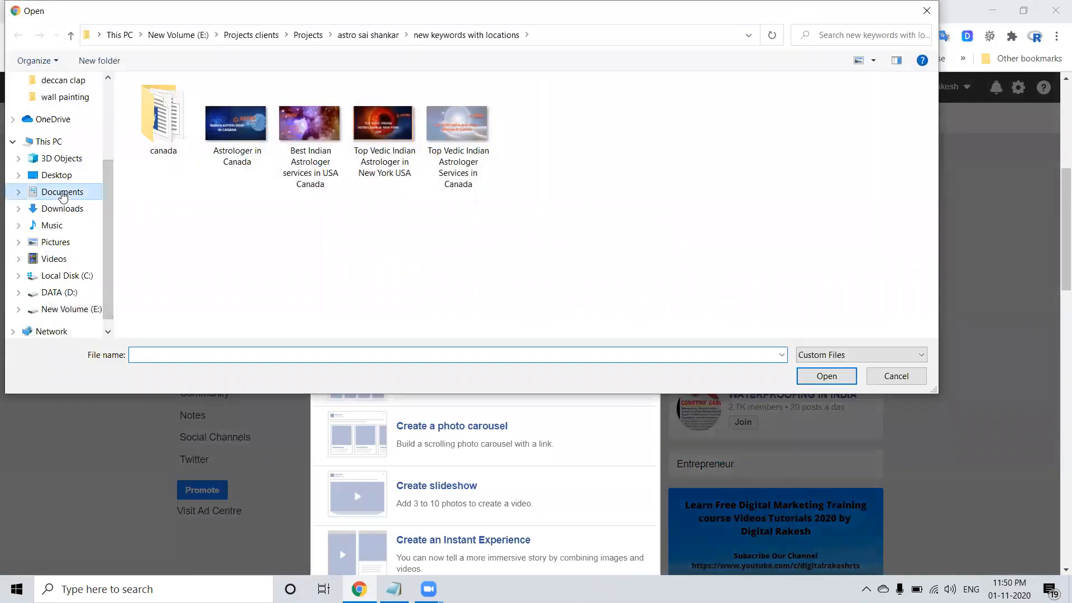
{"action": "left_click", "coordinate": [62, 192]}
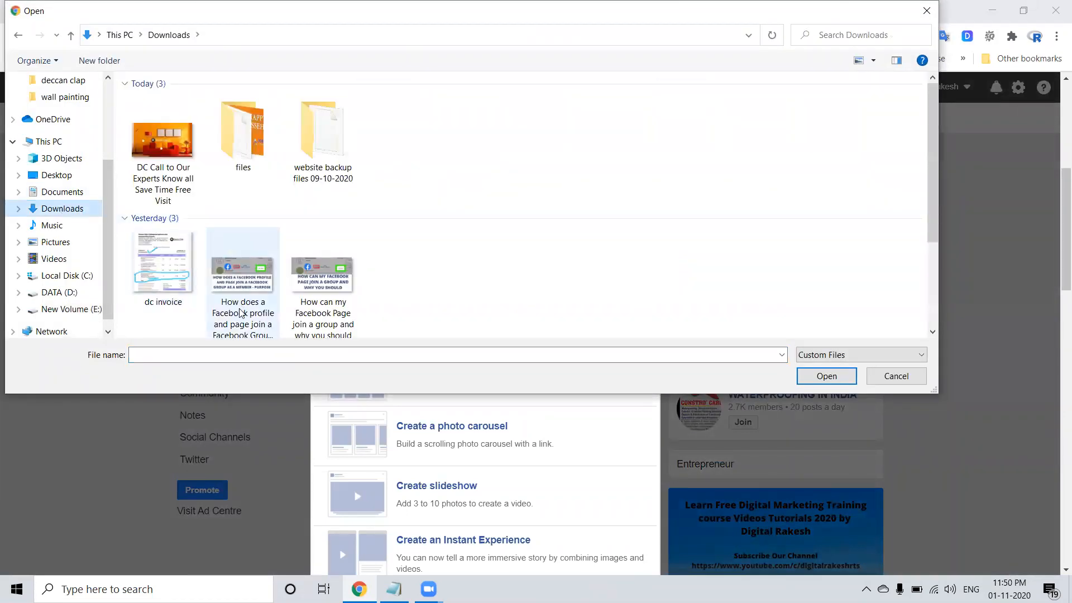
{"action": "scroll", "coordinate": [243, 306], "scroll_direction": "down", "scroll_amount": 1}
{"action": "left_click", "coordinate": [246, 298]}
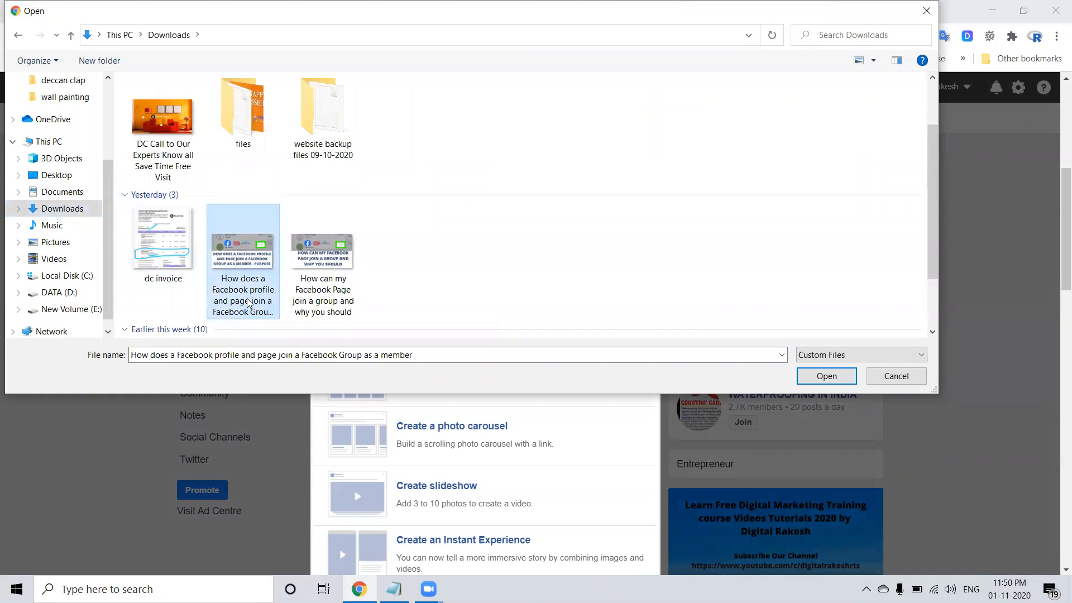
{"action": "left_click", "coordinate": [248, 306]}
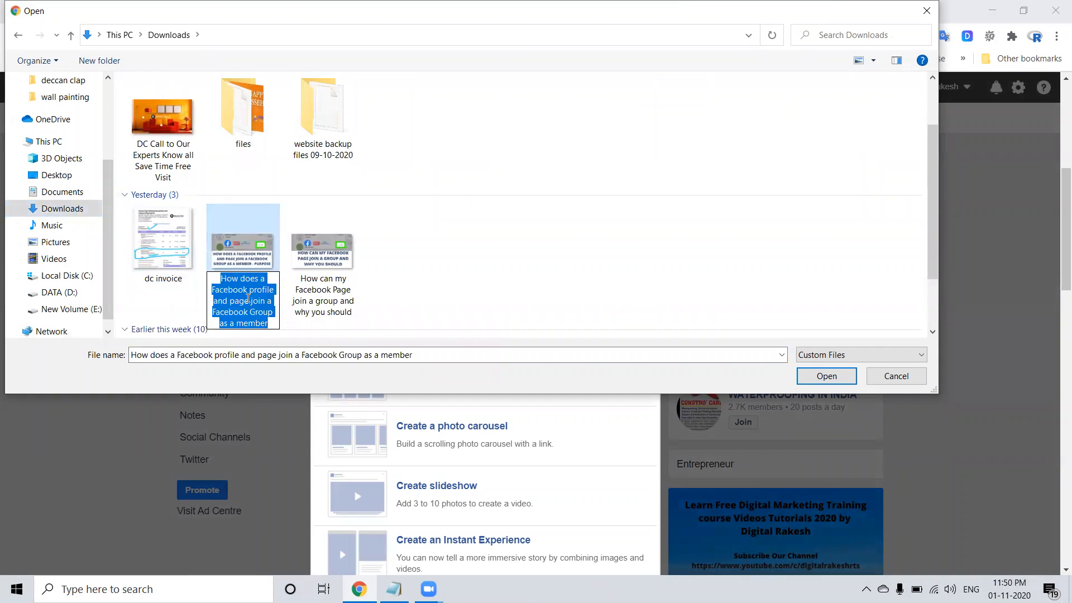
{"action": "double_click", "coordinate": [250, 261]}
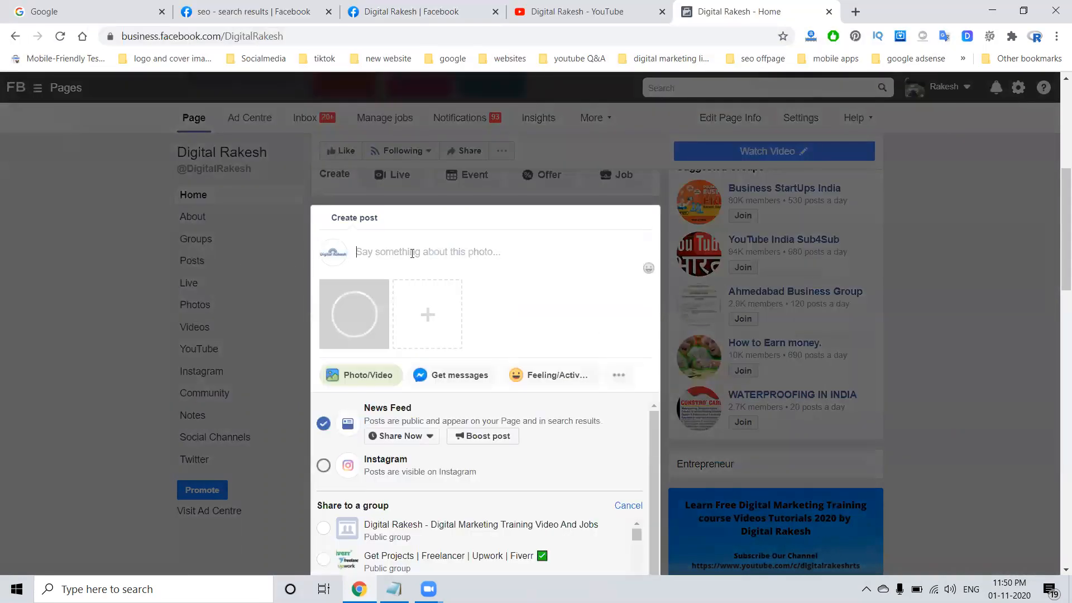
{"action": "type", "text": "How does a Facebook profile and page join a Facebook Group as a member"}
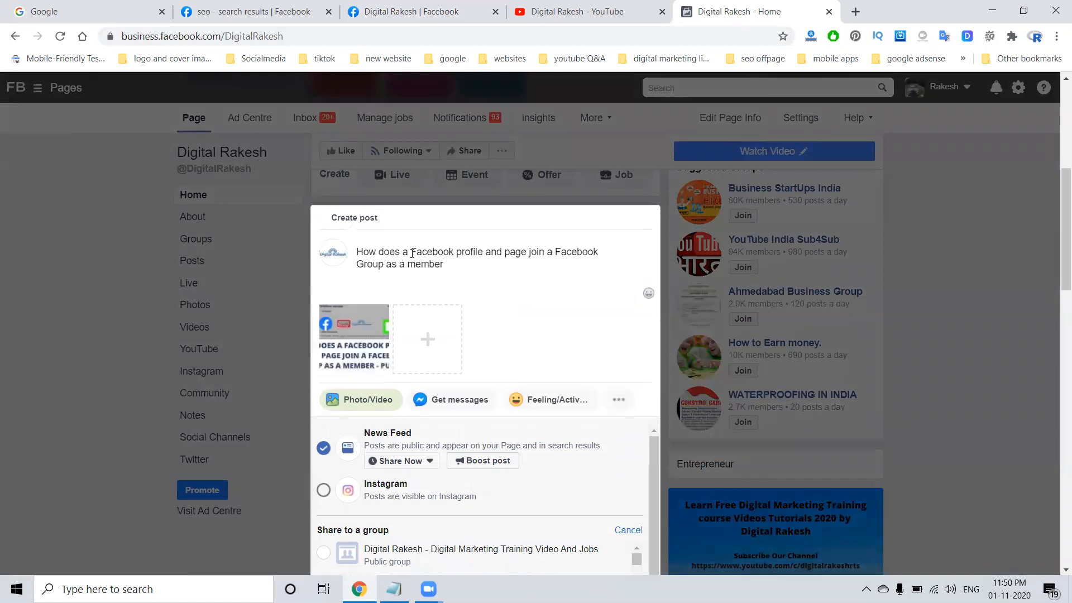
Copy the YouTube channel's web address for the caption.
{"action": "left_click", "coordinate": [570, 11]}
{"action": "left_click", "coordinate": [381, 37]}
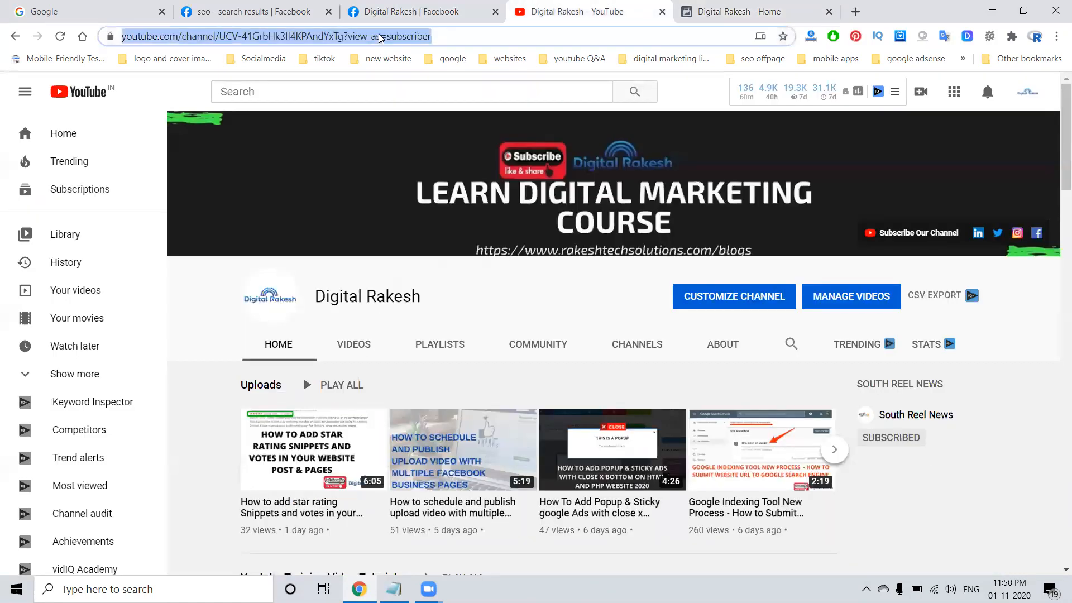
{"action": "left_click", "coordinate": [737, 11]}
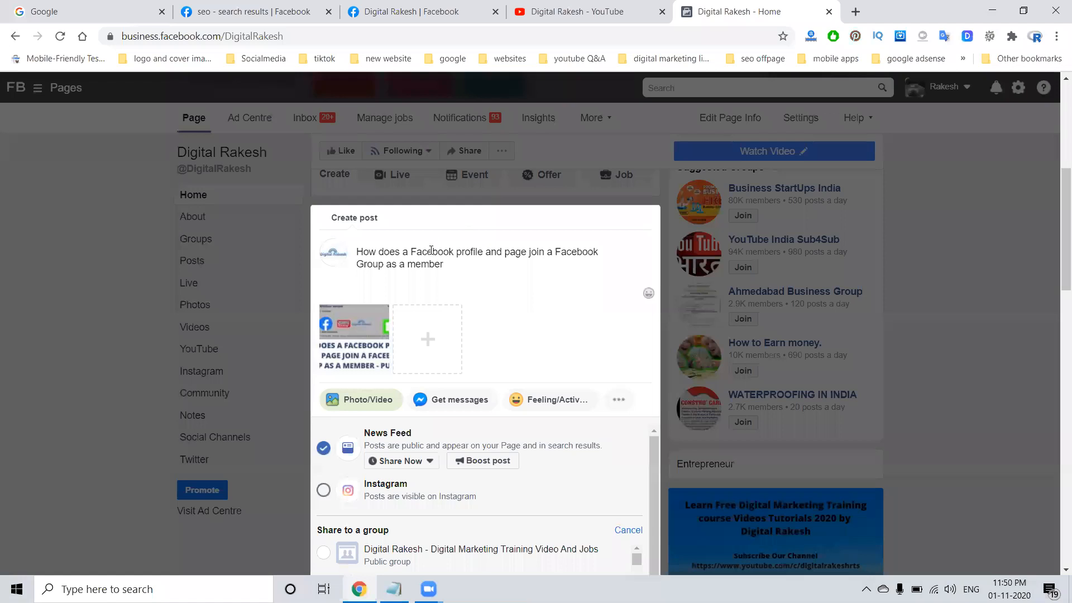
{"action": "type", "text": "Subscr"}
{"action": "type", "text": "ibe Our "}
{"action": "type", "text": "Channel -"}
Add the channel link on a new line, share to the Digital Rakesh group, and publish.
{"action": "key", "text": "Return"}
{"action": "type", "text": "https://www.youtube.com/channel/UCV-41GrbHk3Il4KPAndYxTg?view_as=subscriber"}
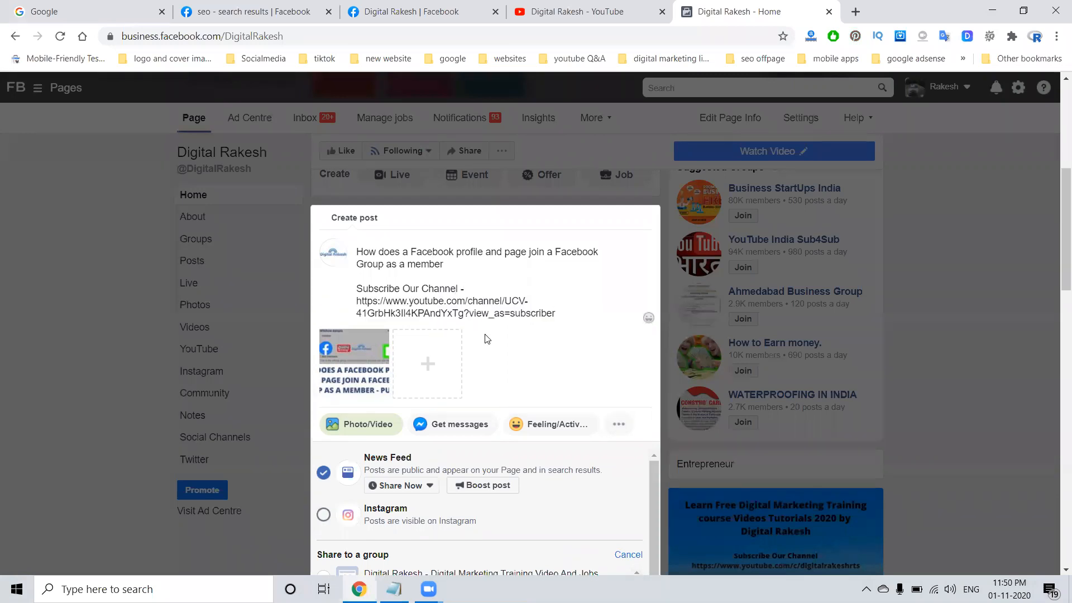
{"action": "scroll", "coordinate": [487, 339], "scroll_direction": "down", "scroll_amount": 2}
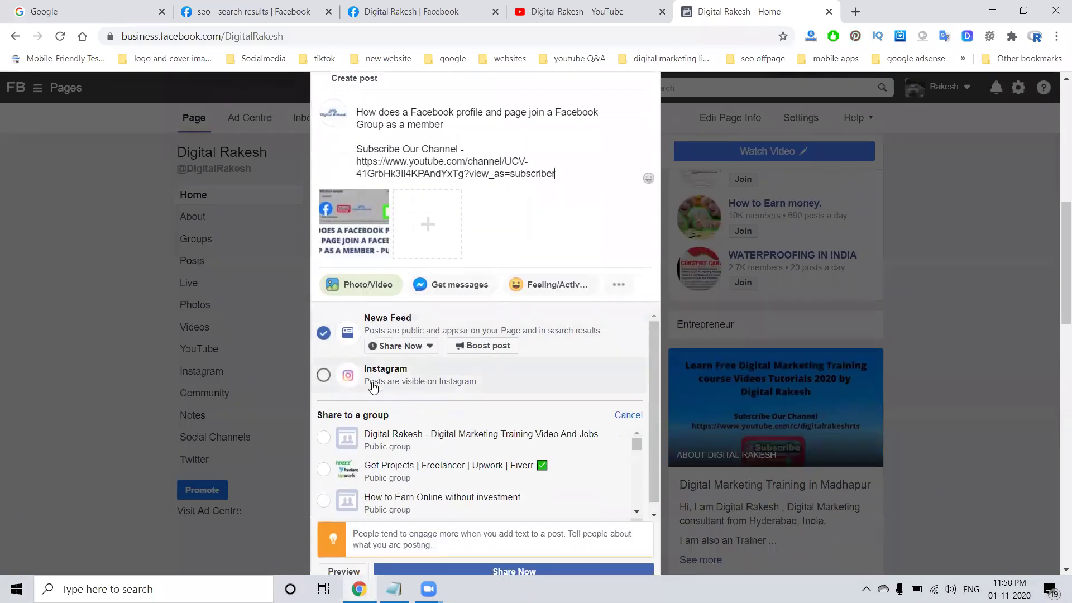
{"action": "left_click", "coordinate": [324, 438]}
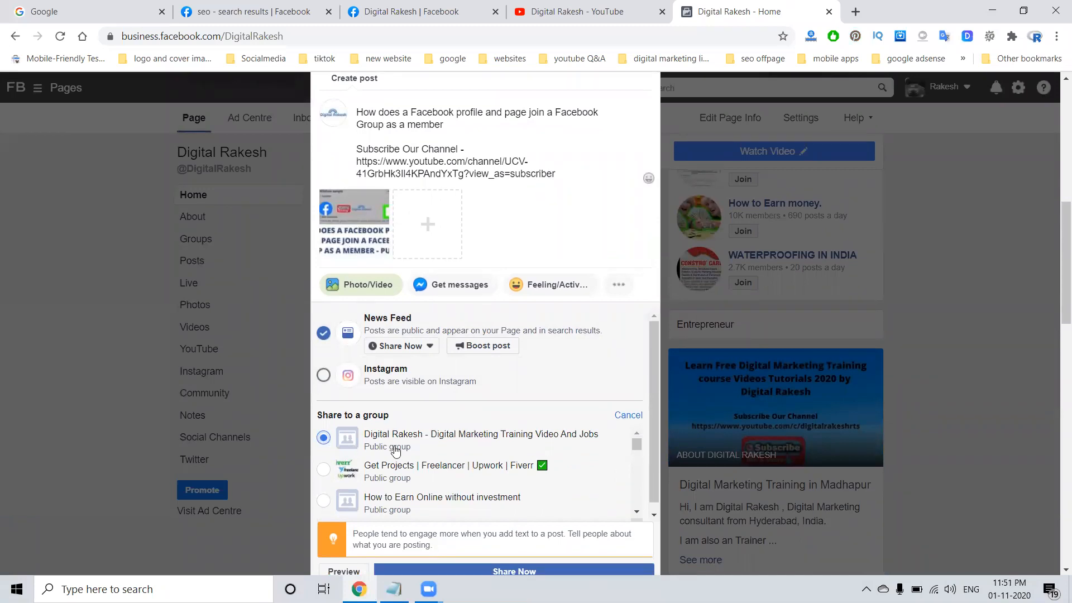
{"action": "left_click", "coordinate": [323, 469]}
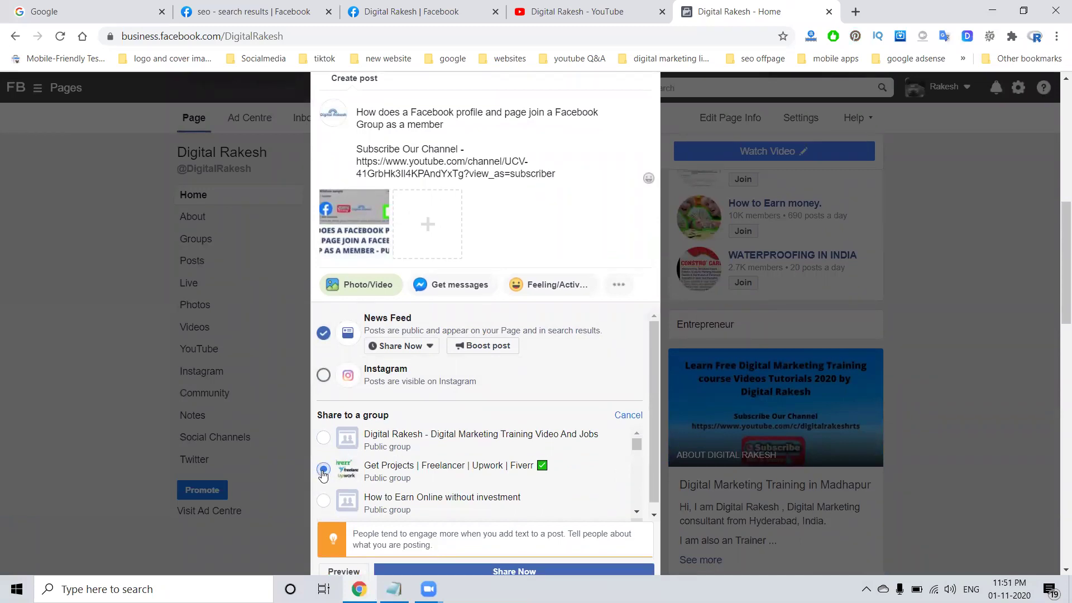
{"action": "left_click", "coordinate": [325, 438]}
{"action": "scroll", "coordinate": [469, 473], "scroll_direction": "down", "scroll_amount": 2}
{"action": "scroll", "coordinate": [520, 503], "scroll_direction": "down", "scroll_amount": 2}
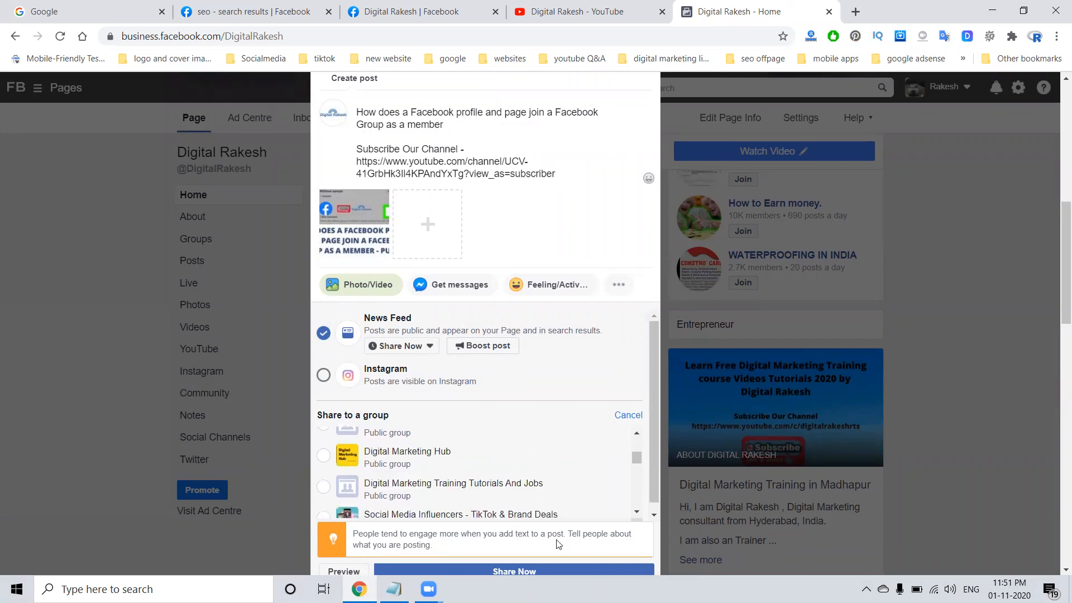
{"action": "scroll", "coordinate": [628, 516], "scroll_direction": "down", "scroll_amount": 1}
{"action": "scroll", "coordinate": [654, 511], "scroll_direction": "down", "scroll_amount": 1}
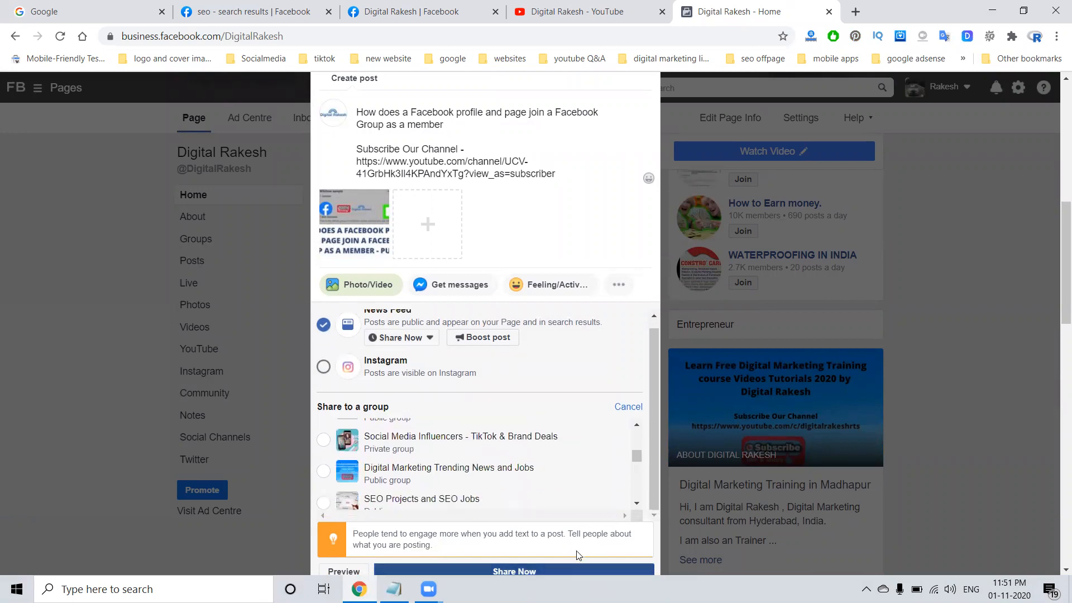
{"action": "left_click", "coordinate": [577, 566]}
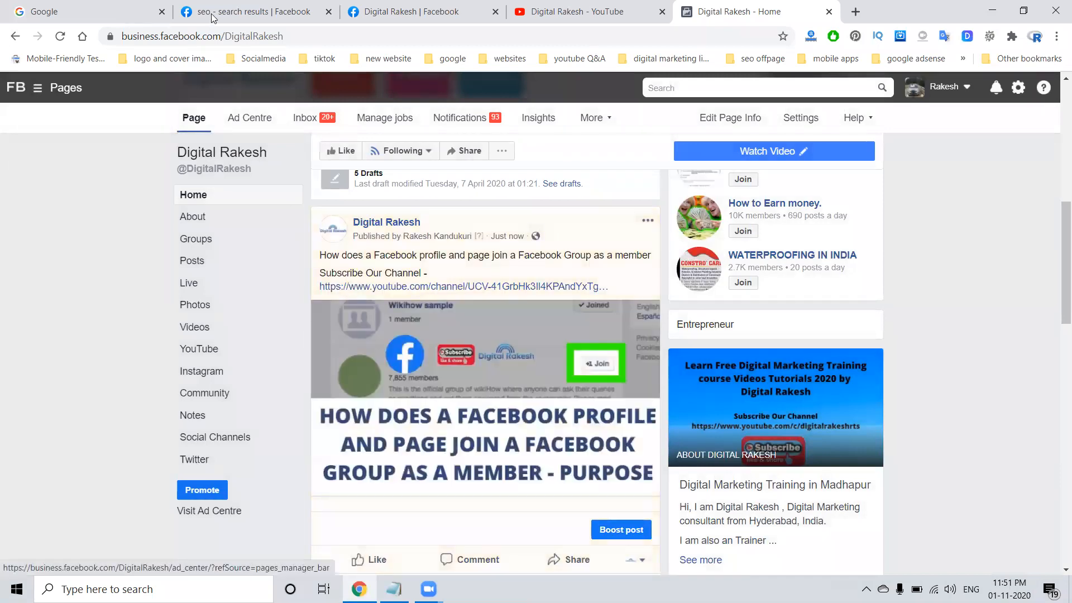
From the group search results, join a group as the Digital Rakesh Page.
{"action": "left_click", "coordinate": [243, 12]}
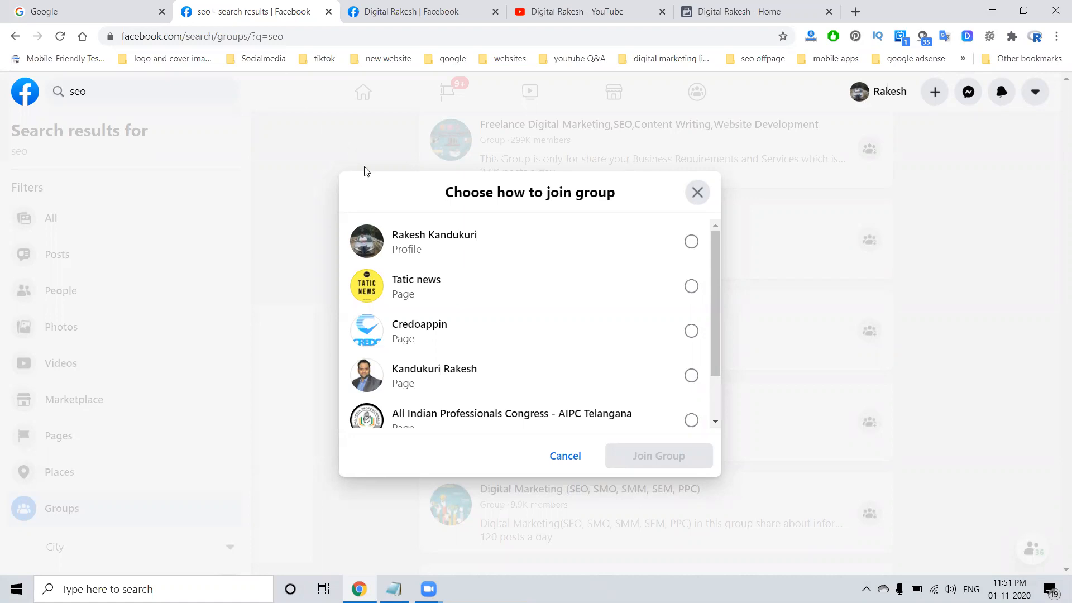
{"action": "scroll", "coordinate": [457, 306], "scroll_direction": "down", "scroll_amount": 1}
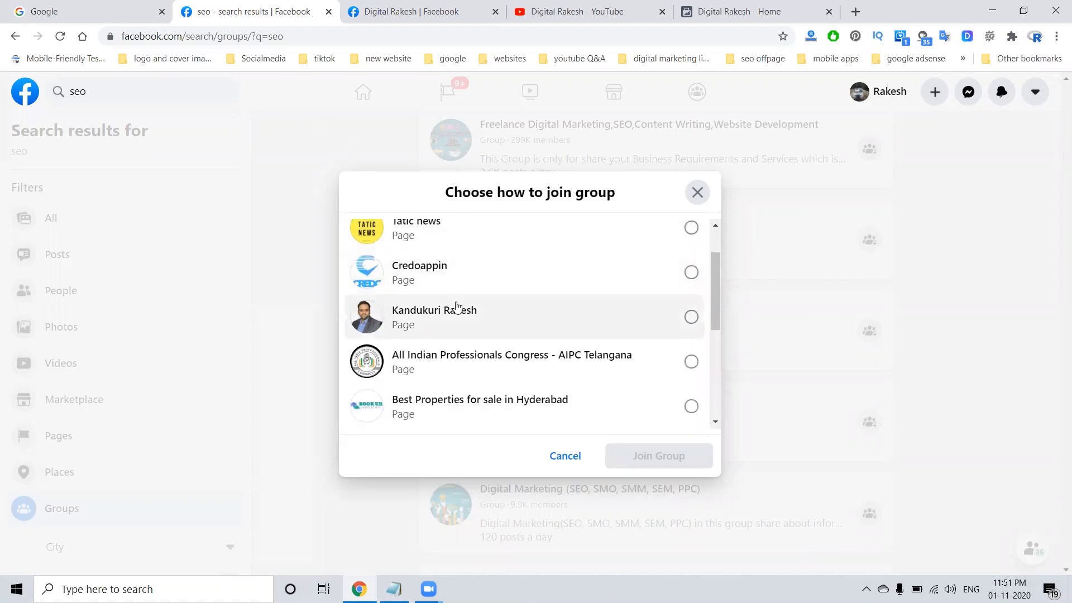
{"action": "scroll", "coordinate": [456, 306], "scroll_direction": "down", "scroll_amount": 1}
{"action": "scroll", "coordinate": [457, 305], "scroll_direction": "down", "scroll_amount": 1}
{"action": "scroll", "coordinate": [457, 305], "scroll_direction": "down", "scroll_amount": 1}
{"action": "scroll", "coordinate": [457, 305], "scroll_direction": "down", "scroll_amount": 1}
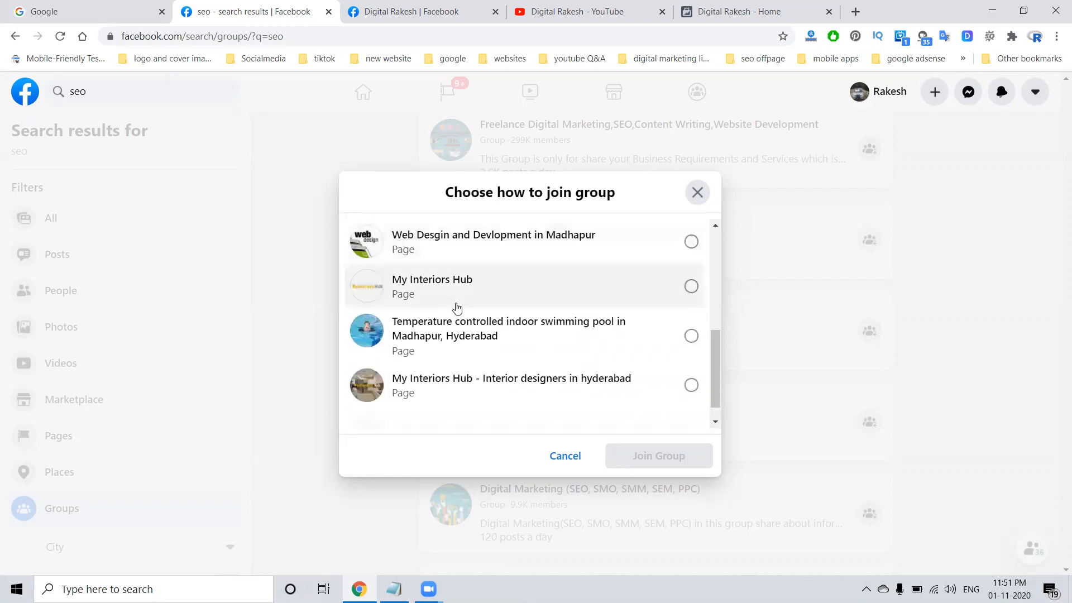
{"action": "scroll", "coordinate": [457, 305], "scroll_direction": "down", "scroll_amount": 1}
{"action": "scroll", "coordinate": [456, 305], "scroll_direction": "down", "scroll_amount": 2}
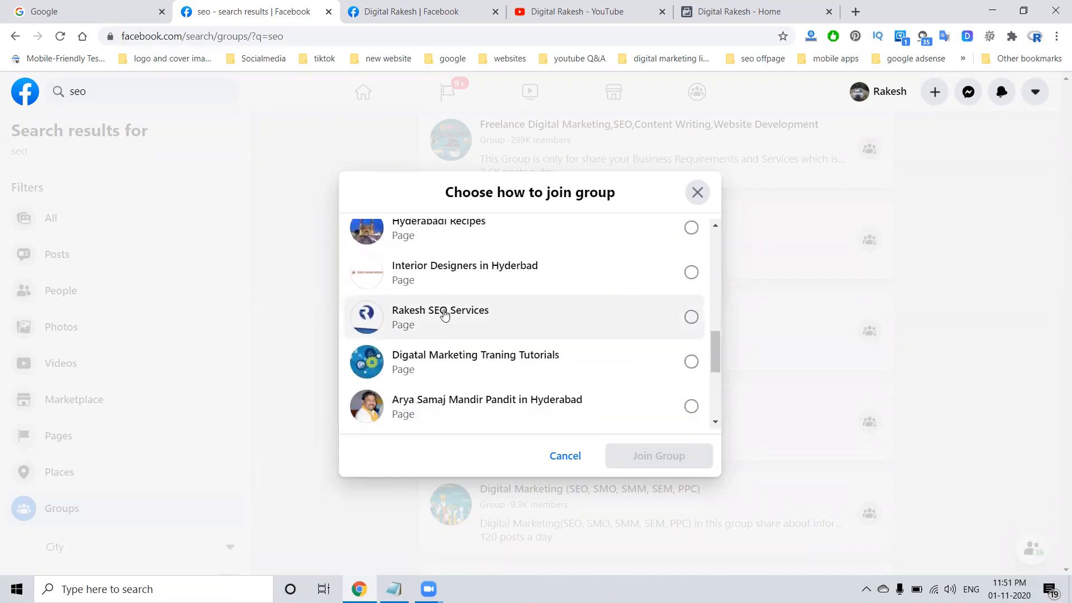
{"action": "scroll", "coordinate": [446, 314], "scroll_direction": "down", "scroll_amount": 2}
{"action": "scroll", "coordinate": [445, 313], "scroll_direction": "down", "scroll_amount": 1}
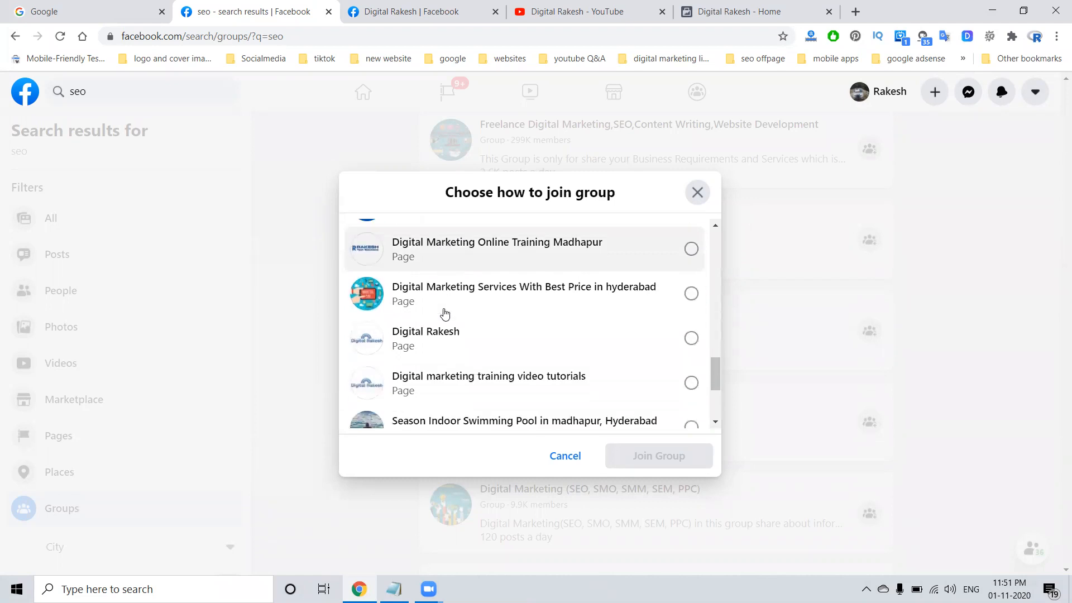
{"action": "left_click", "coordinate": [445, 334]}
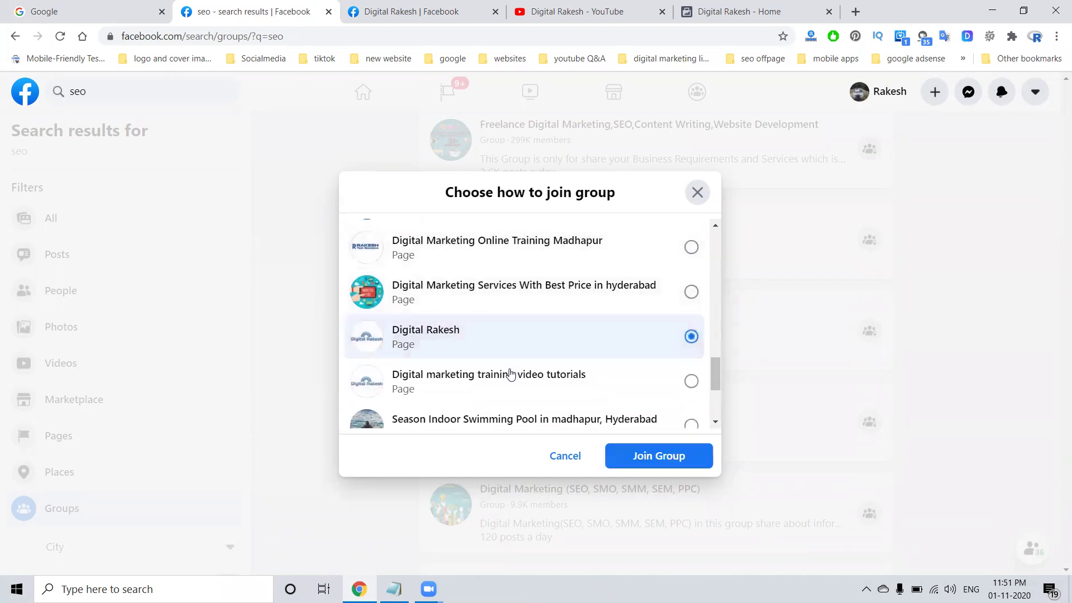
{"action": "left_click", "coordinate": [660, 458]}
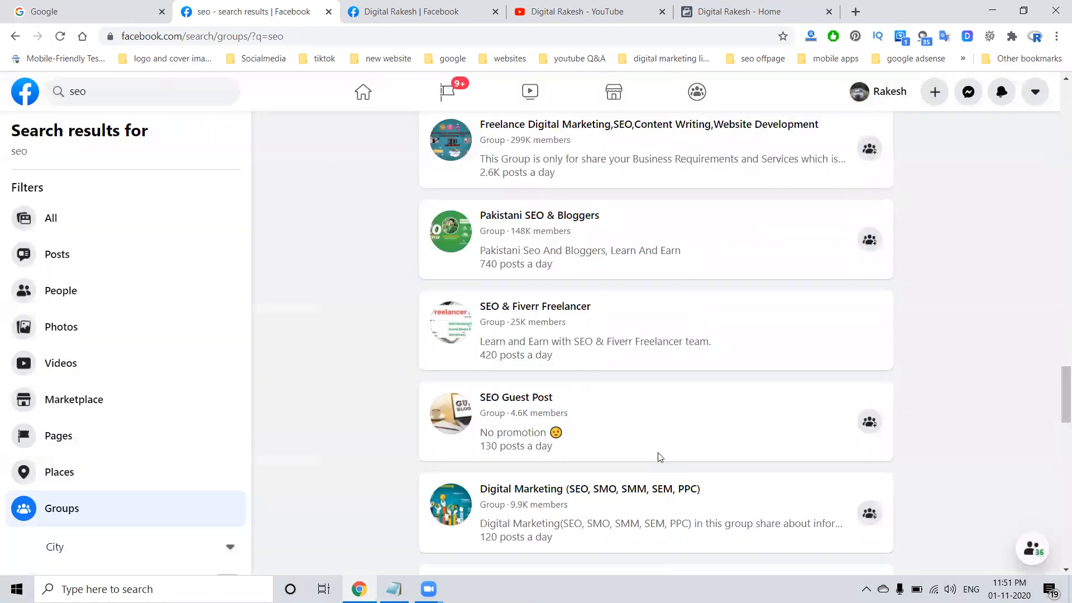
Review the linked groups list, then return to the Page home showing the new post.
{"action": "left_click", "coordinate": [371, 11]}
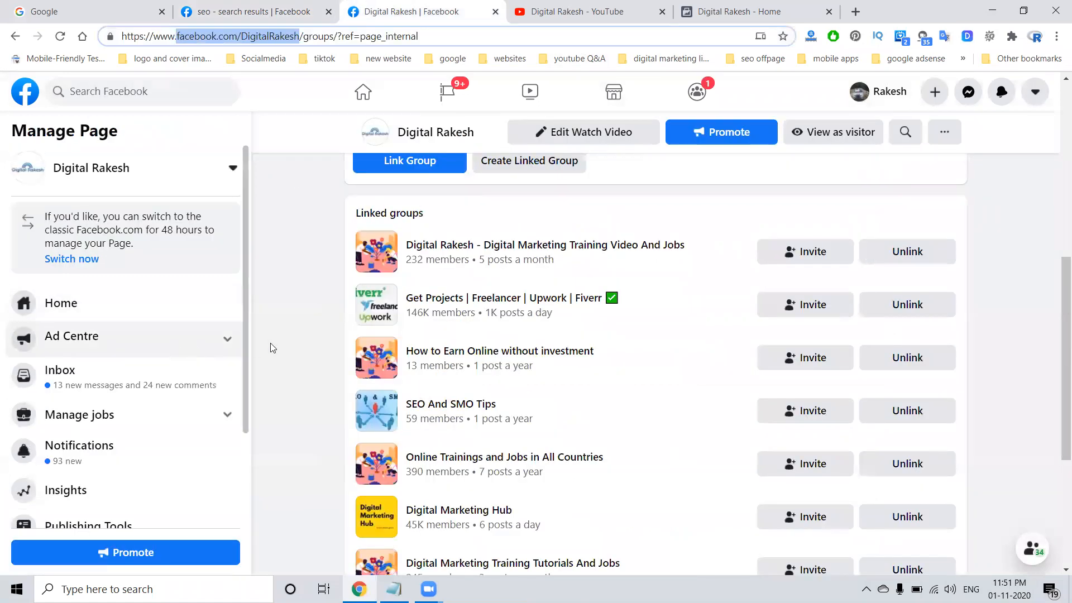
{"action": "scroll", "coordinate": [411, 293], "scroll_direction": "down", "scroll_amount": 3}
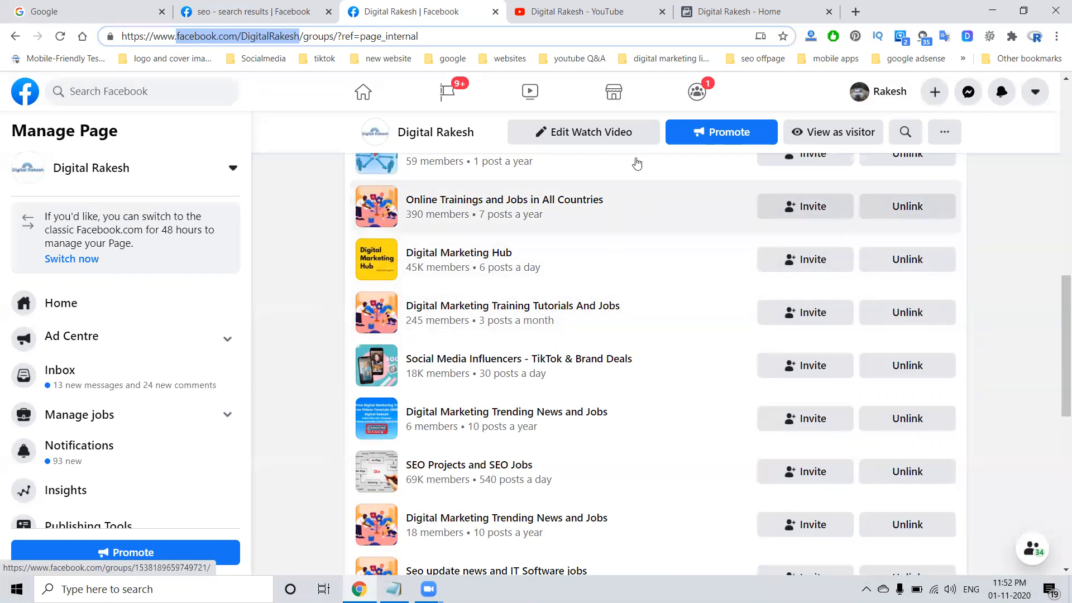
{"action": "left_click", "coordinate": [737, 11]}
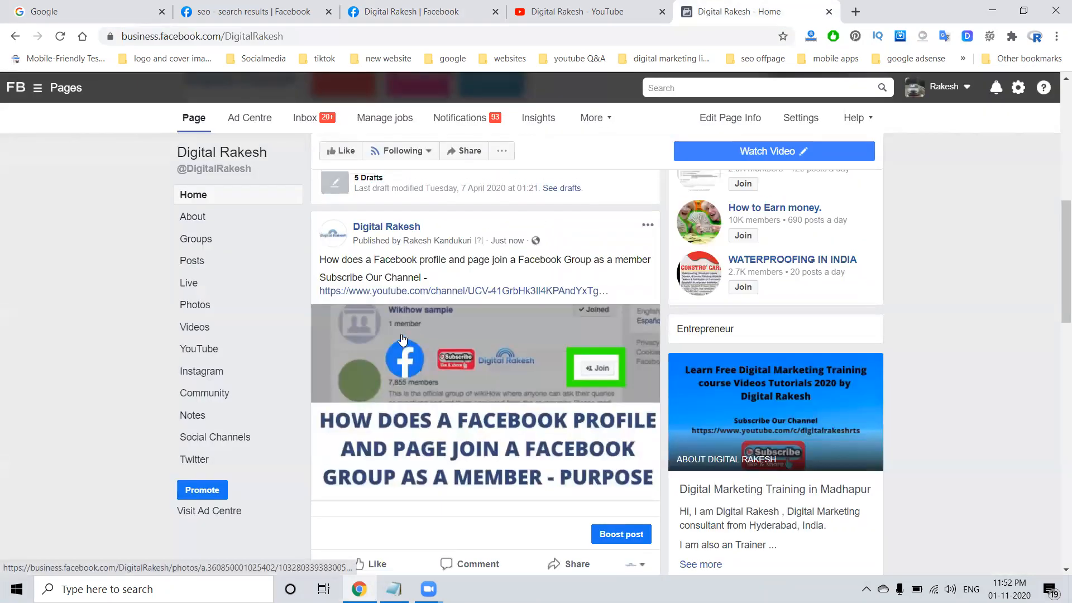
{"action": "scroll", "coordinate": [403, 339], "scroll_direction": "up", "scroll_amount": 5}
Begin a new Page post and tick the Digital Rakesh training group under 'Share to a group'.
{"action": "left_click", "coordinate": [404, 300]}
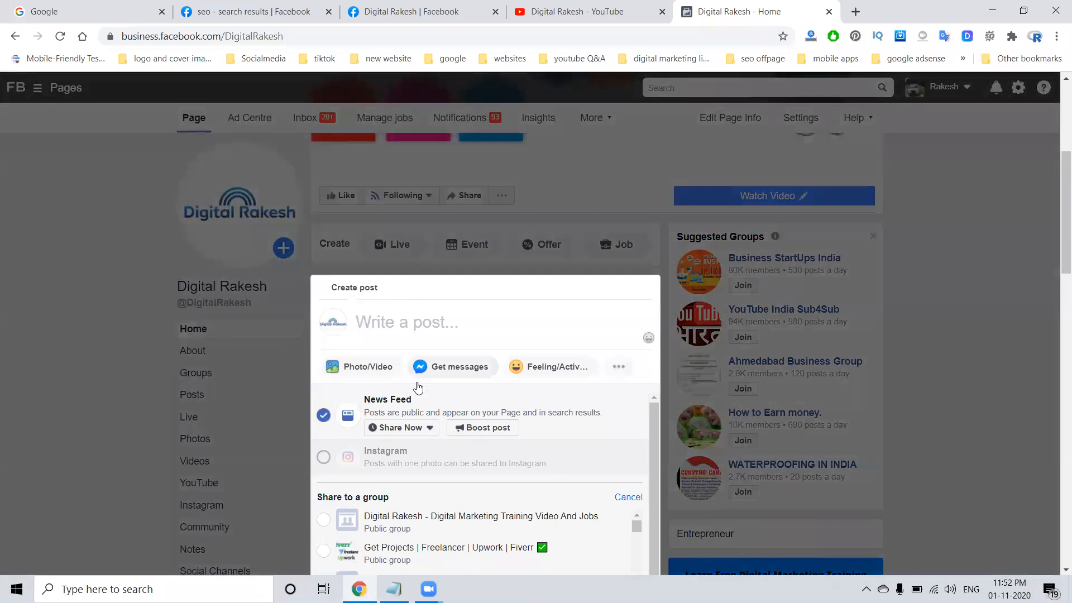
{"action": "scroll", "coordinate": [419, 377], "scroll_direction": "down", "scroll_amount": 2}
{"action": "left_click", "coordinate": [325, 374]}
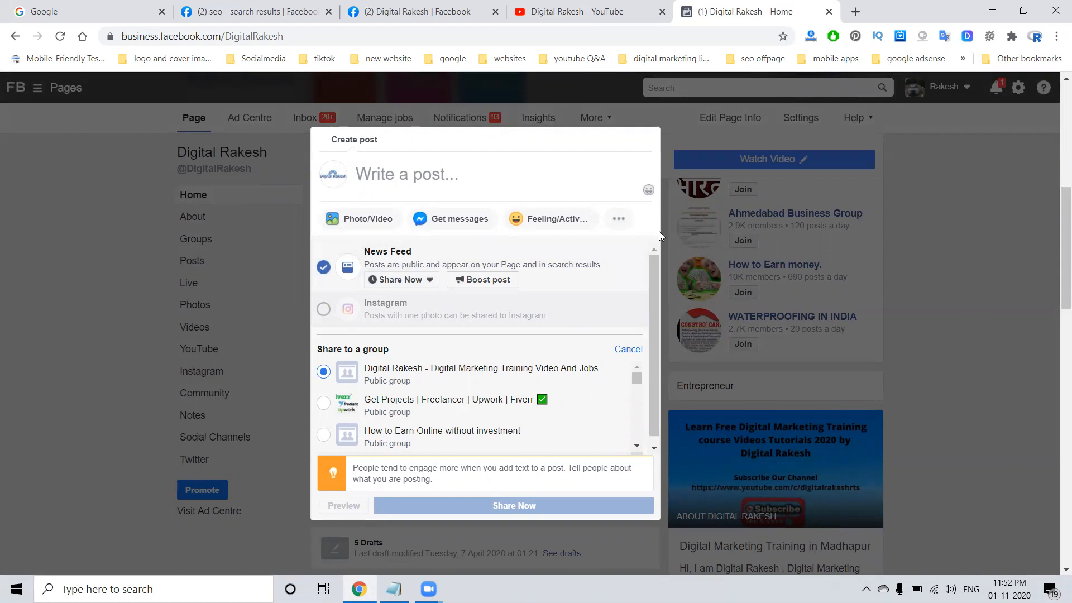
Discard the unfinished post and switch to interacting as the Personal profile.
{"action": "left_click", "coordinate": [980, 224]}
{"action": "scroll", "coordinate": [967, 241], "scroll_direction": "down", "scroll_amount": 5}
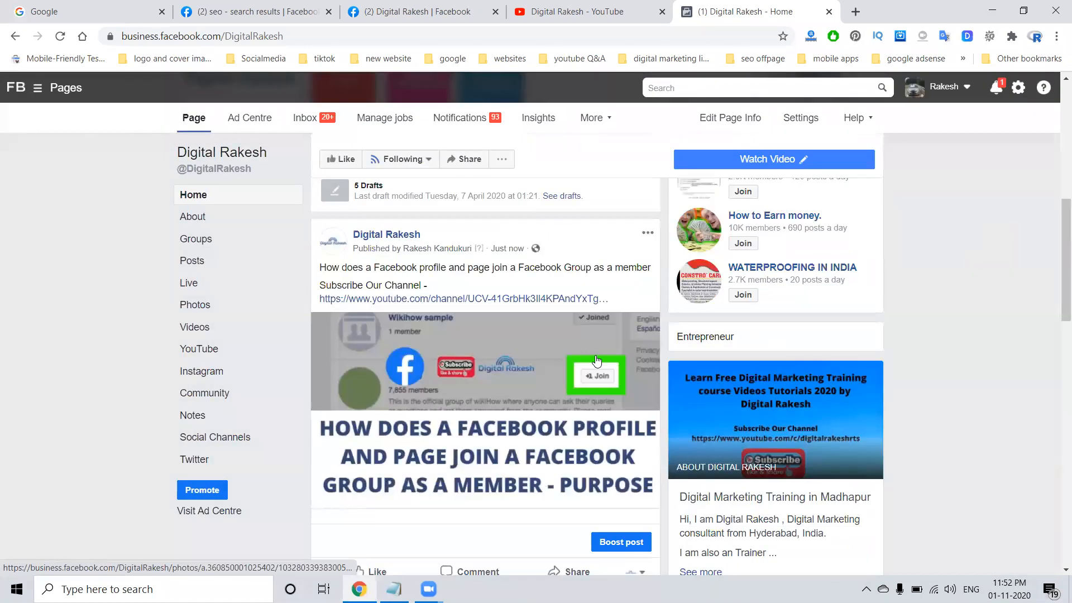
{"action": "scroll", "coordinate": [967, 241], "scroll_direction": "down", "scroll_amount": 5}
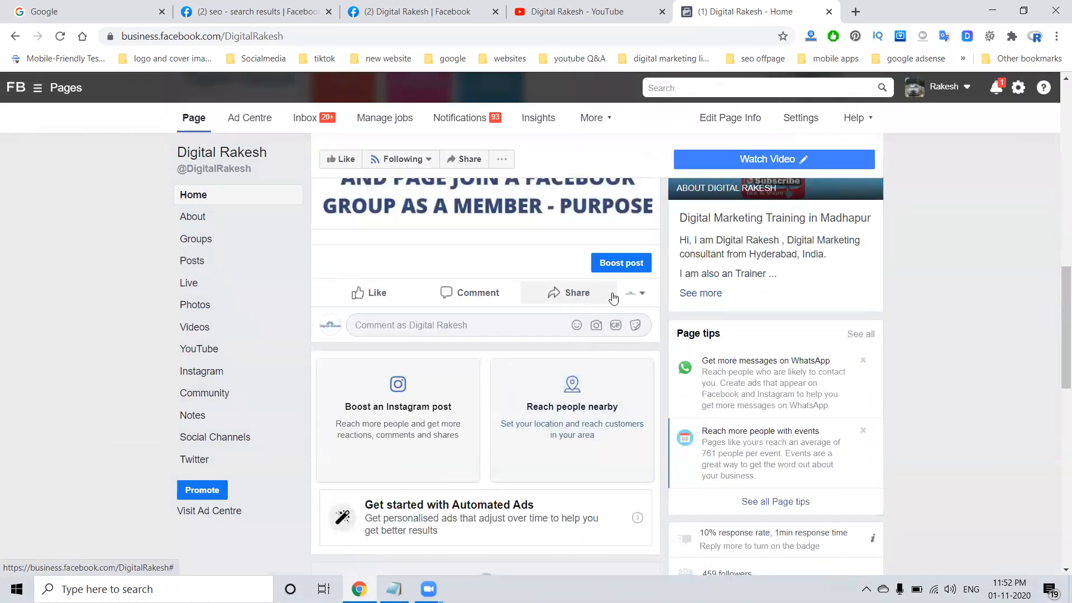
{"action": "left_click", "coordinate": [640, 294]}
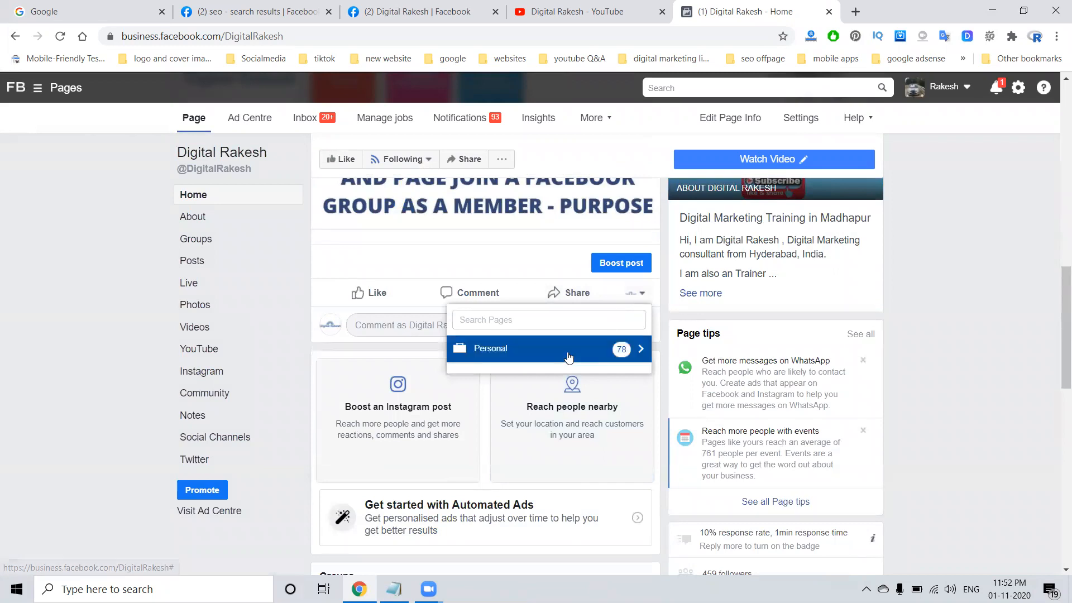
{"action": "left_click", "coordinate": [563, 348]}
{"action": "left_click", "coordinate": [514, 383]}
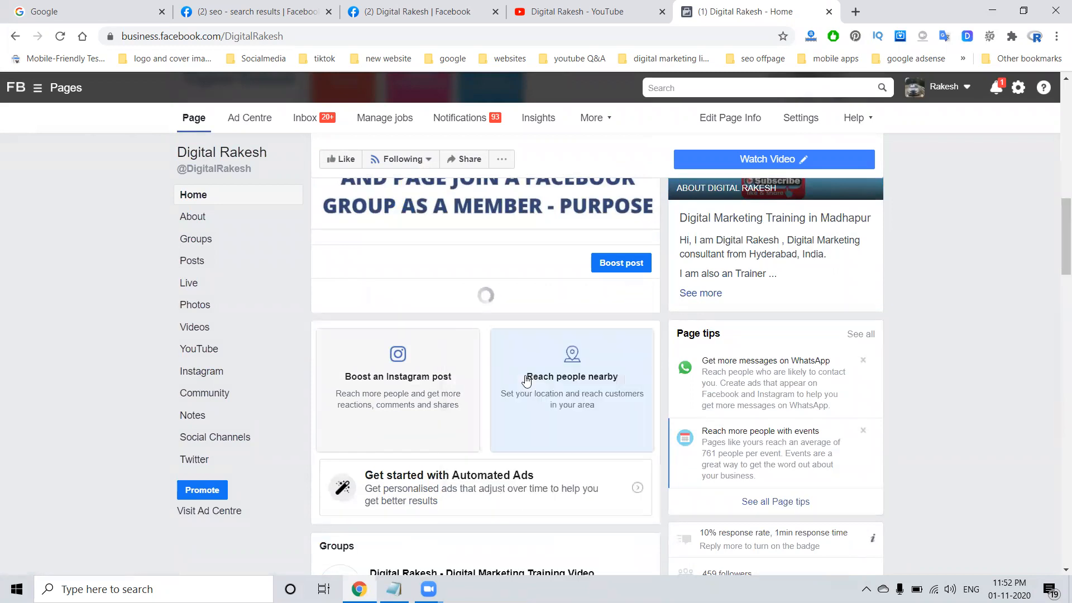
Cancel the accidental local promotion ad and bring up 'Share on your timeline' for the thumbnail post.
{"action": "left_click", "coordinate": [572, 343]}
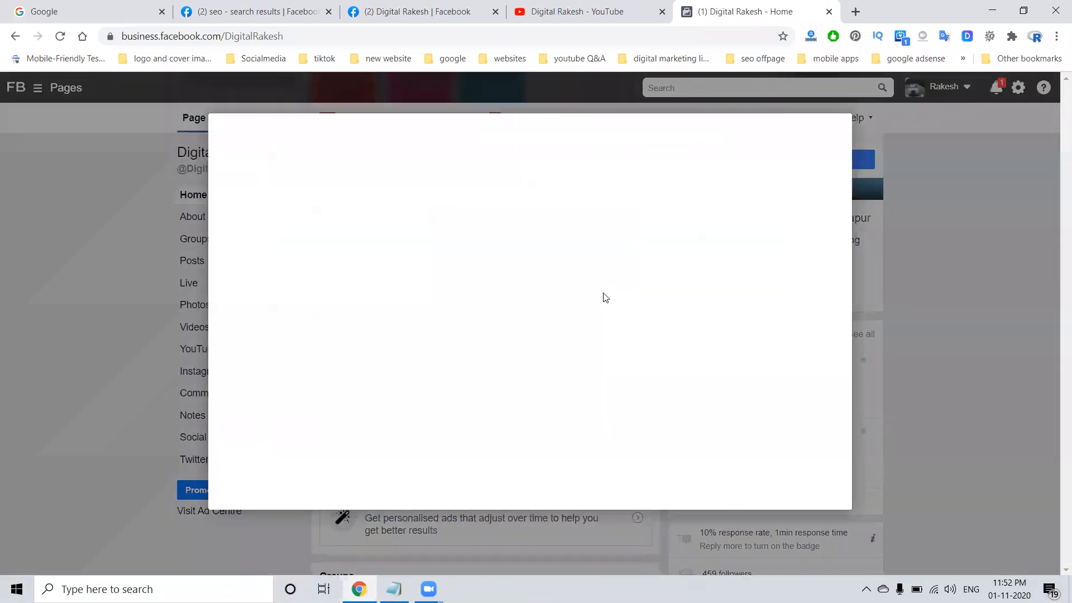
{"action": "left_click", "coordinate": [846, 131]}
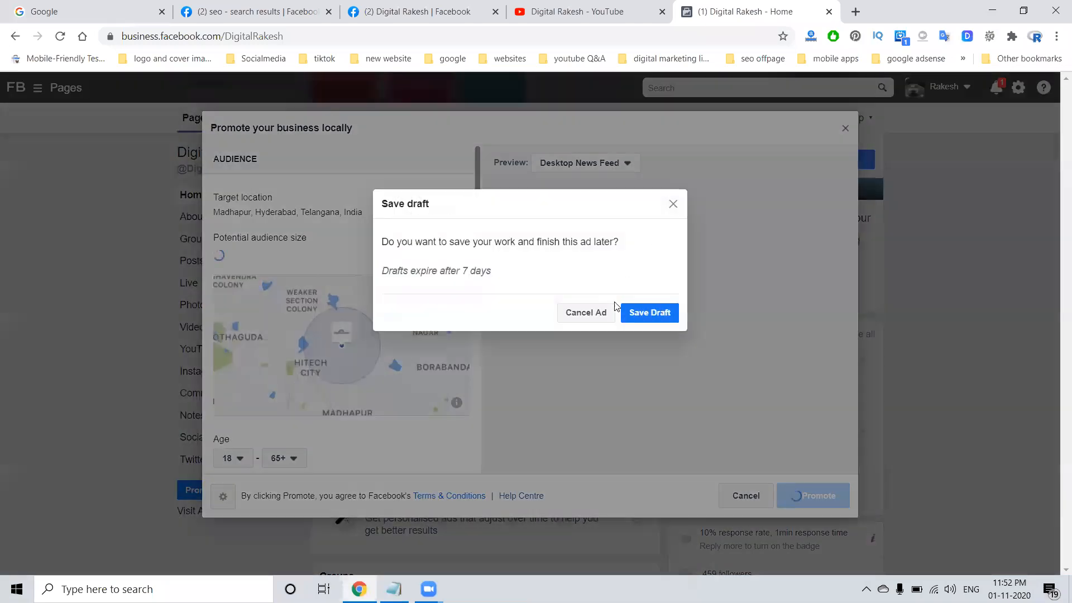
{"action": "left_click", "coordinate": [601, 315]}
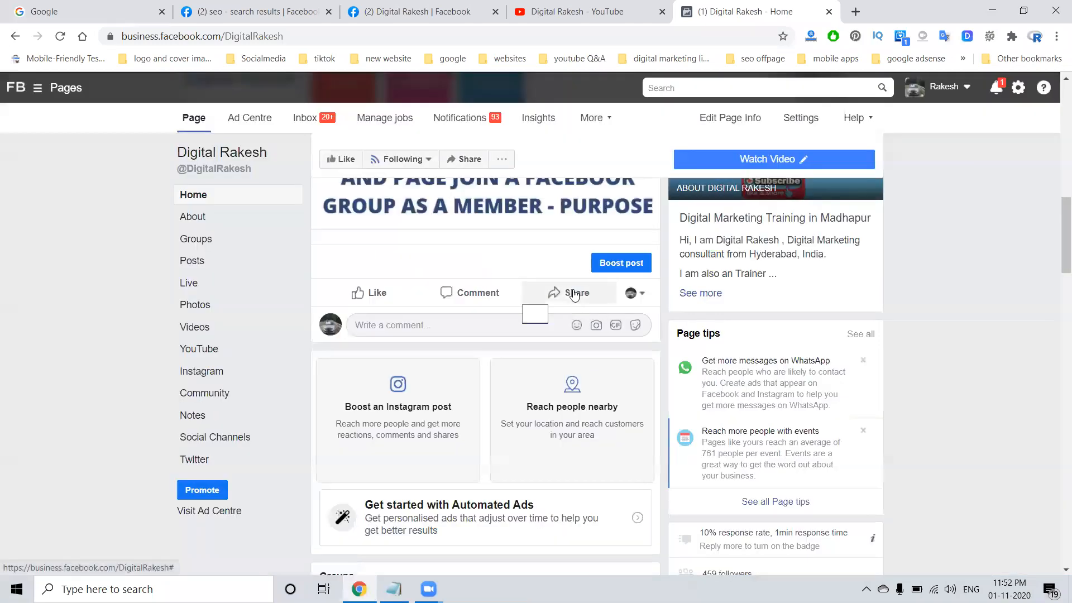
{"action": "left_click", "coordinate": [577, 292]}
{"action": "left_click", "coordinate": [567, 339]}
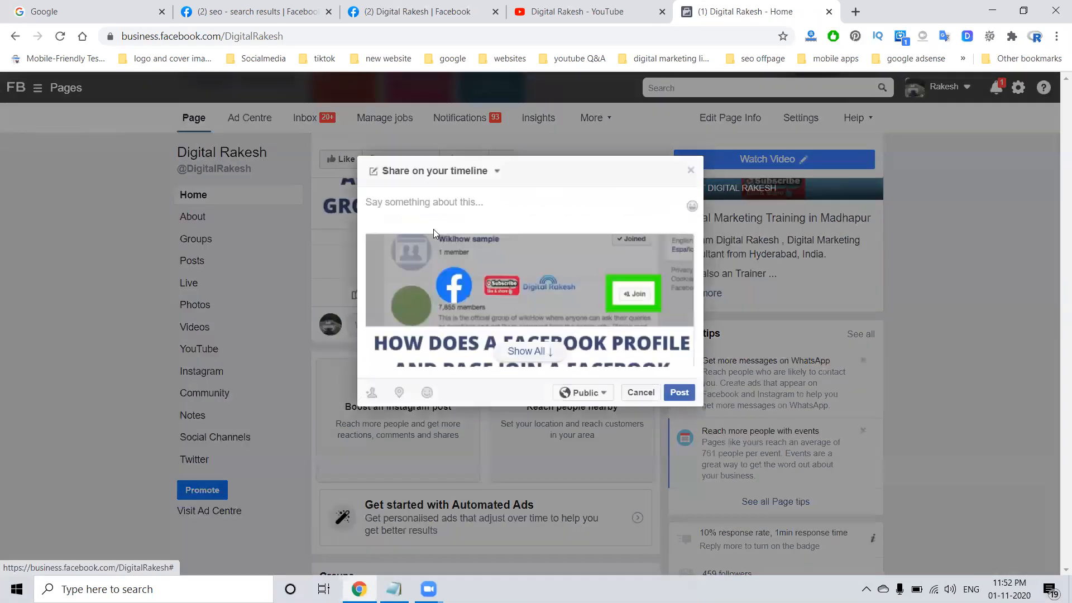
Choose 'Share in a group' and select the Rakesh SEO Services group.
{"action": "left_click", "coordinate": [423, 171]}
{"action": "left_click", "coordinate": [423, 225]}
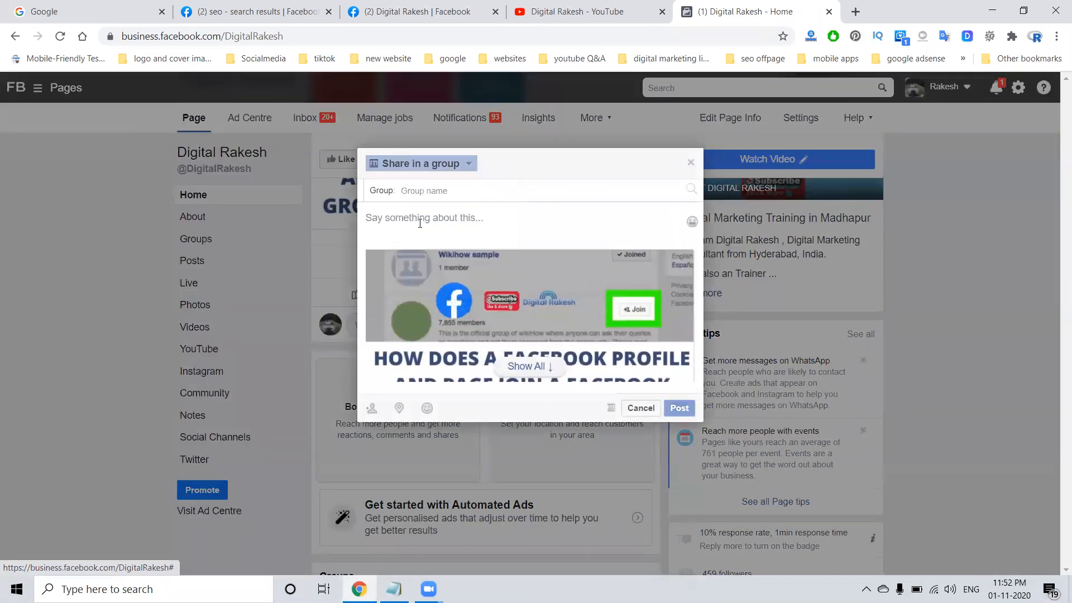
{"action": "left_click", "coordinate": [430, 190]}
{"action": "left_click", "coordinate": [529, 190]}
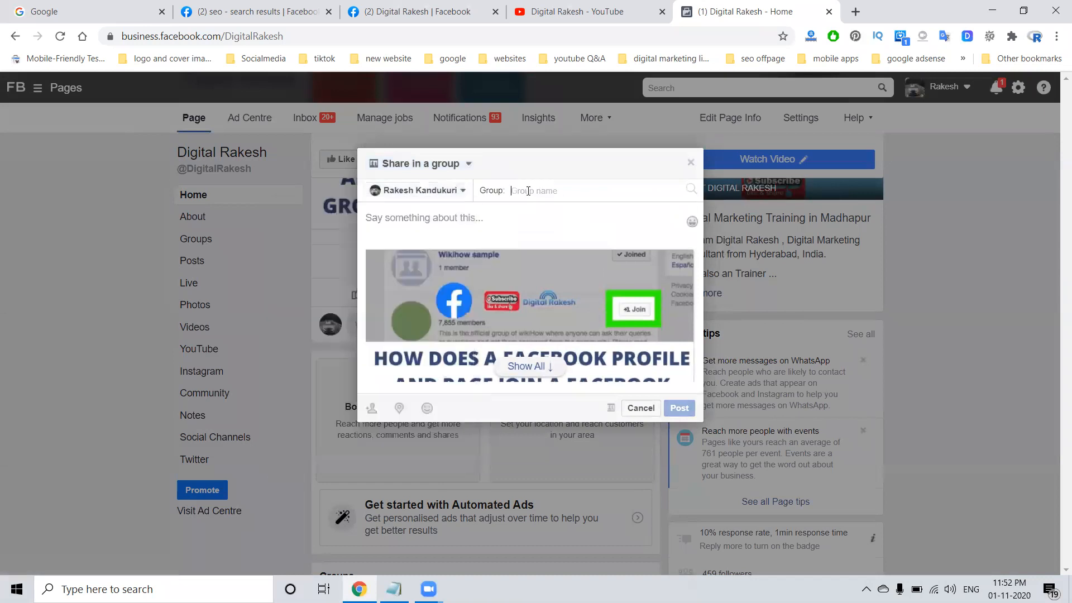
{"action": "type", "text": "seo"}
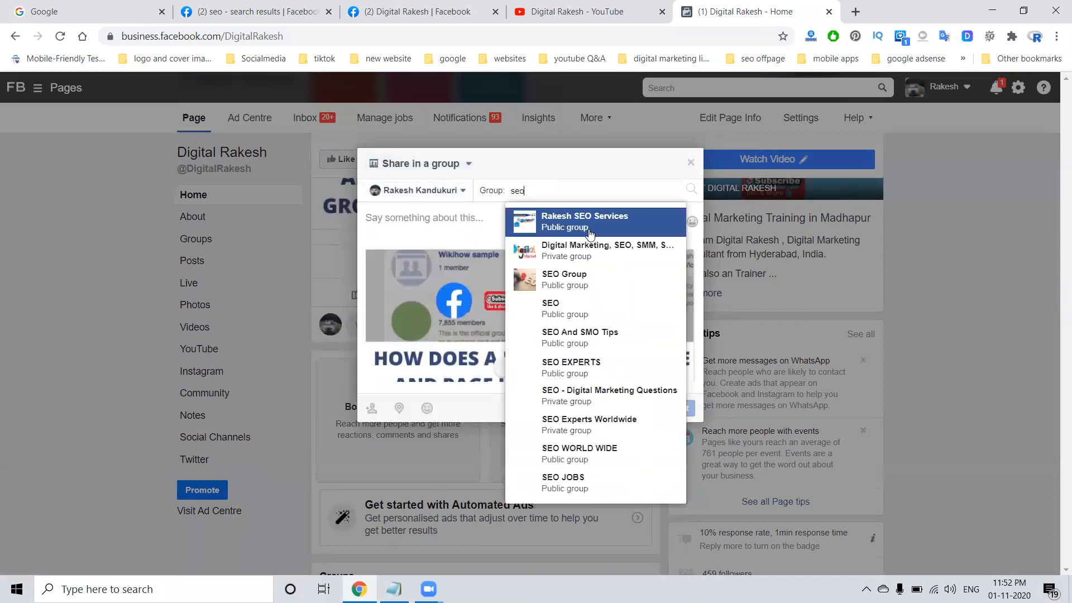
{"action": "left_click", "coordinate": [591, 226]}
Paste the YouTube channel link as caption, post the share, and request to join the group as the Page.
{"action": "left_click", "coordinate": [547, 226]}
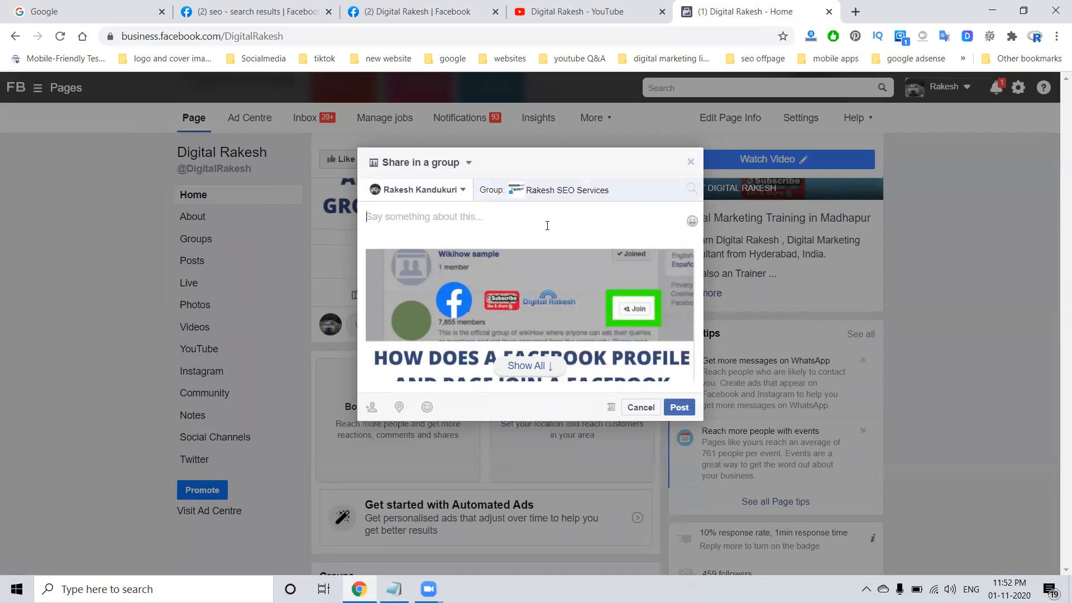
{"action": "type", "text": "https://www.youtube.com/channel/UCV-41GrbHk3Il4KPAndYxTg?view_as=subscriber"}
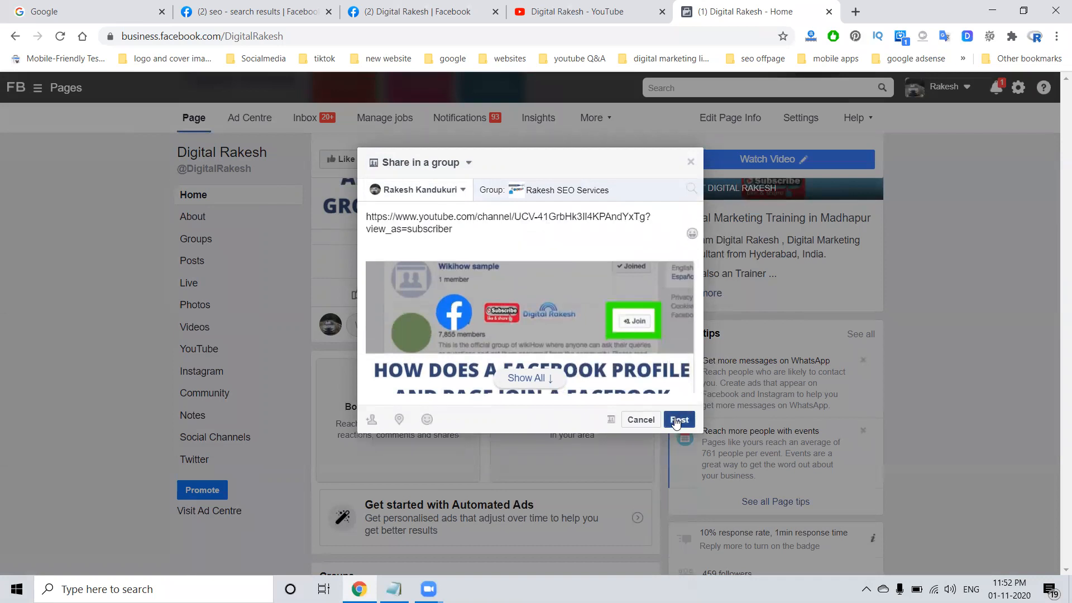
{"action": "left_click", "coordinate": [679, 420]}
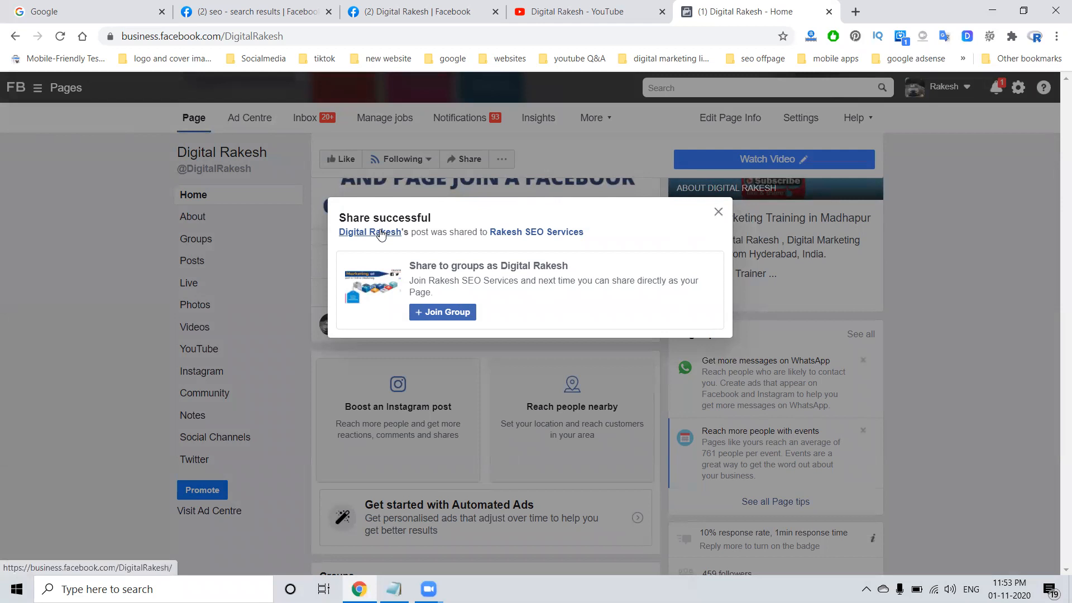
{"action": "left_click", "coordinate": [457, 315]}
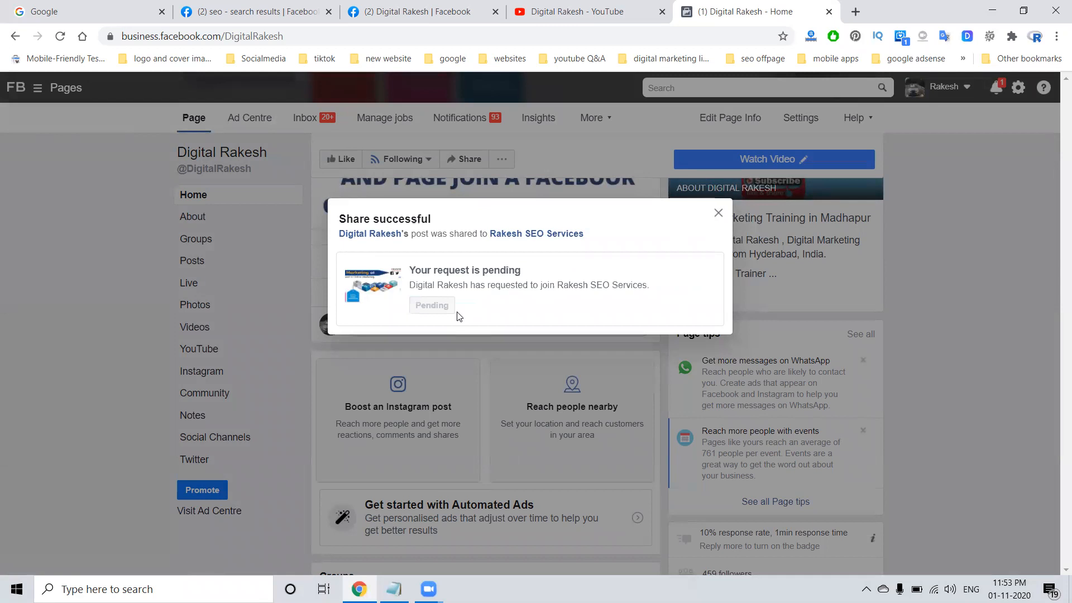
{"action": "left_click", "coordinate": [718, 214]}
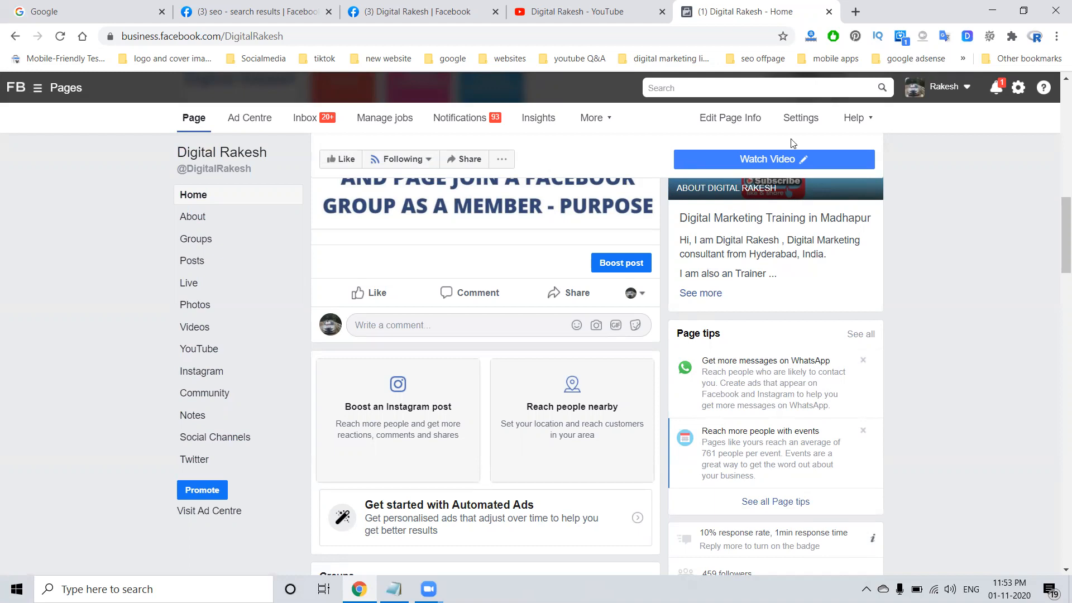
Switch from the Facebook Page to the Digital Rakesh YouTube channel tab.
{"action": "key", "text": "ctrl+shift+Tab"}
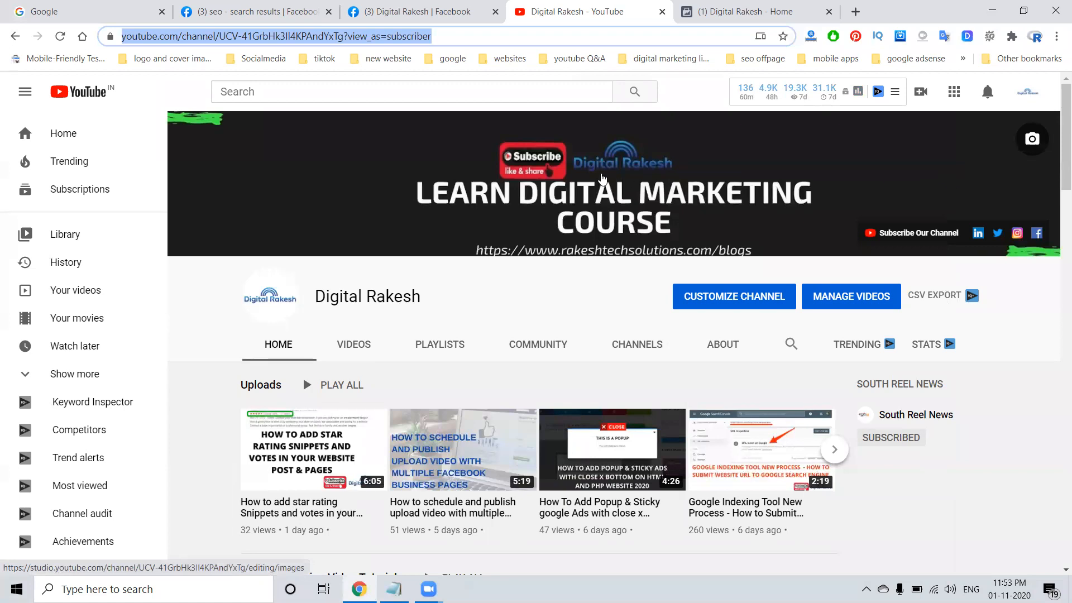
Load rakeshtechsolutions in a new tab and go to its Blogs page.
{"action": "left_click", "coordinate": [856, 11]}
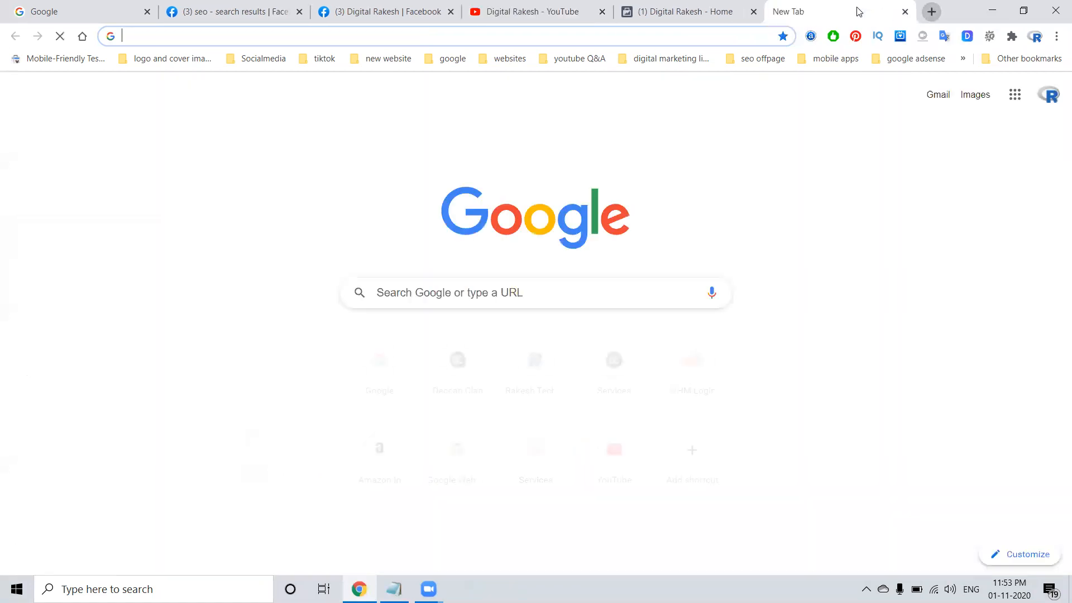
{"action": "type", "text": "rakeshtechsolutions"}
{"action": "key", "text": "Return"}
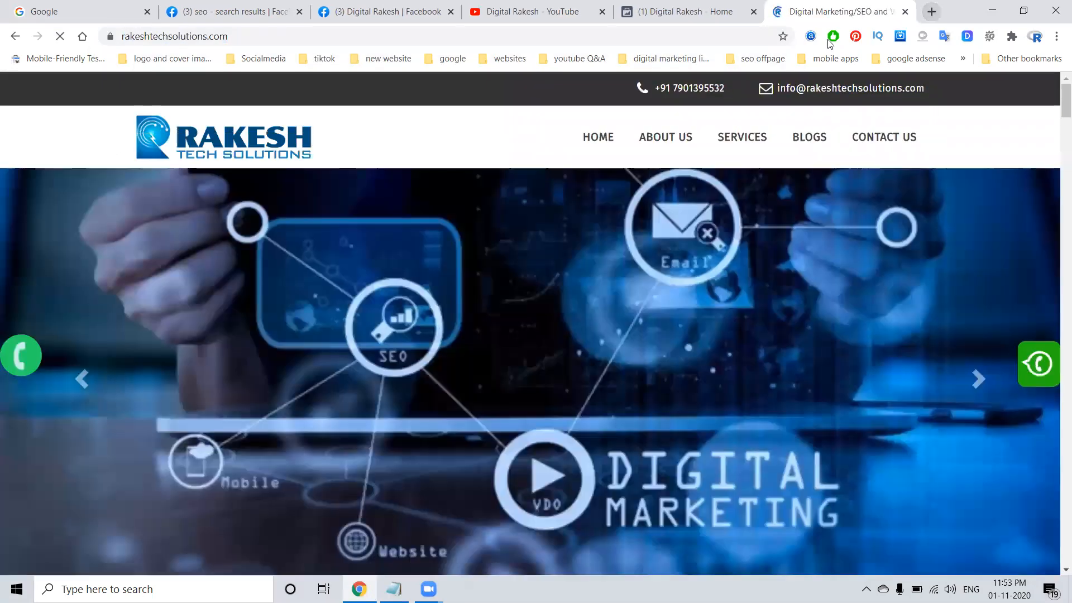
{"action": "left_click", "coordinate": [809, 137]}
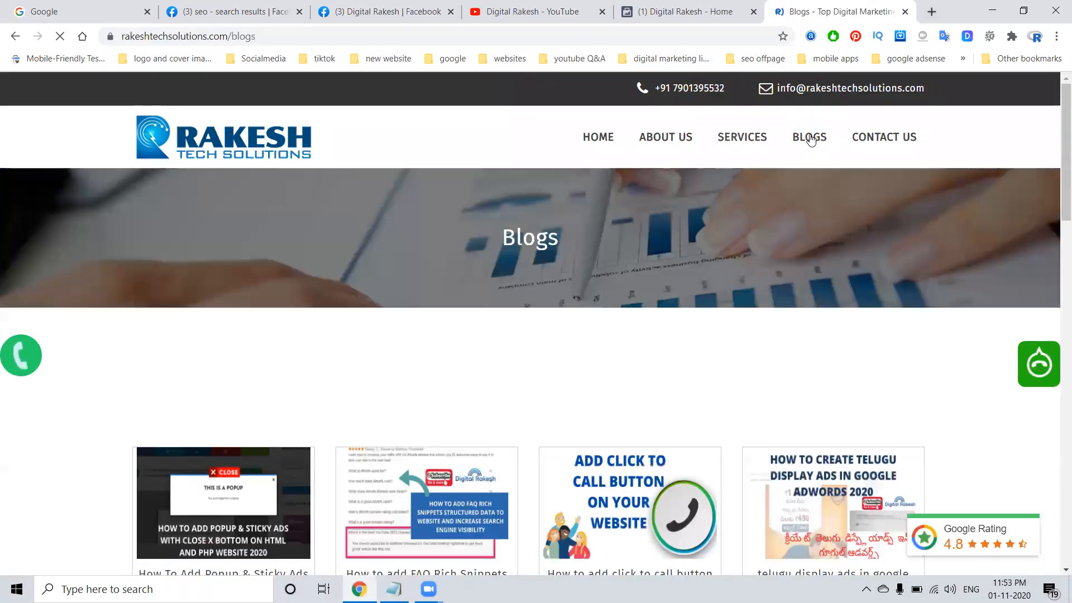
{"action": "scroll", "coordinate": [791, 214], "scroll_direction": "down", "scroll_amount": 3}
{"action": "scroll", "coordinate": [790, 214], "scroll_direction": "down", "scroll_amount": 3}
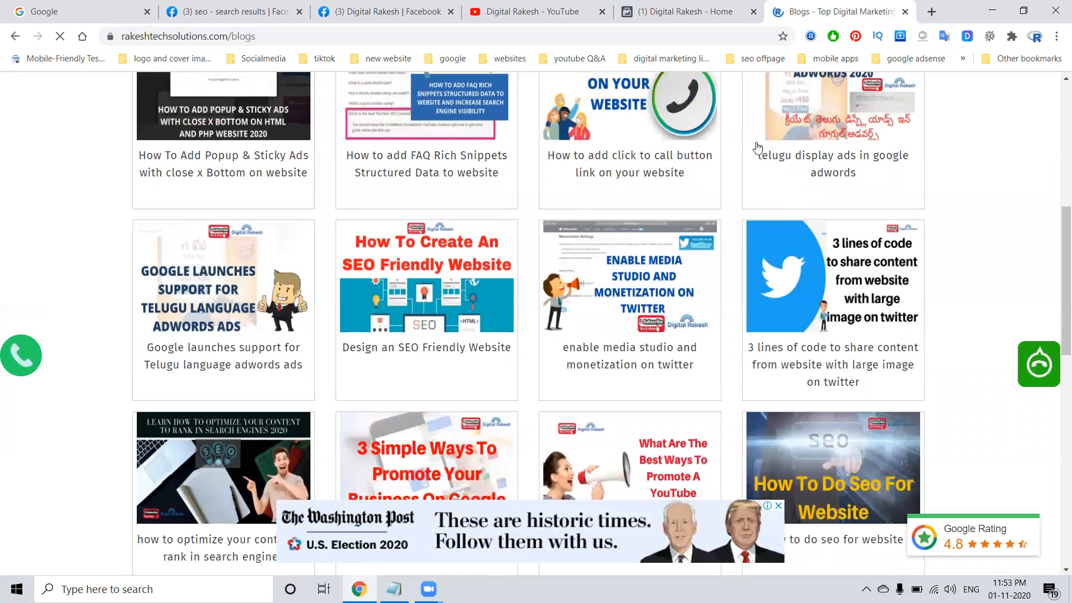